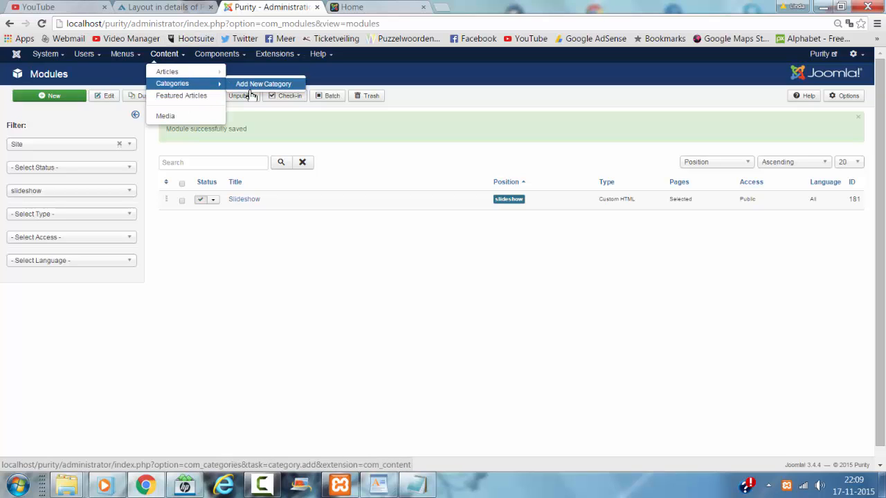
Step: Check the New article, save and close it, and list the items of the Main Menu
left_click(189, 78)
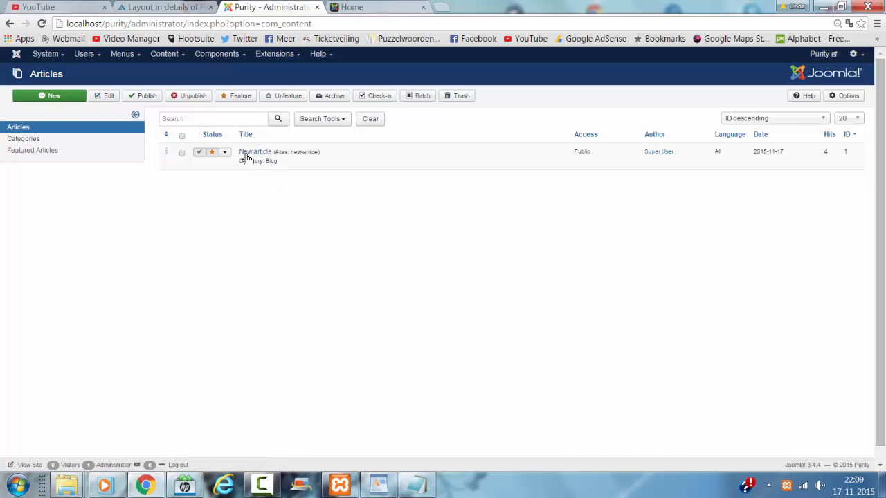
left_click(246, 155)
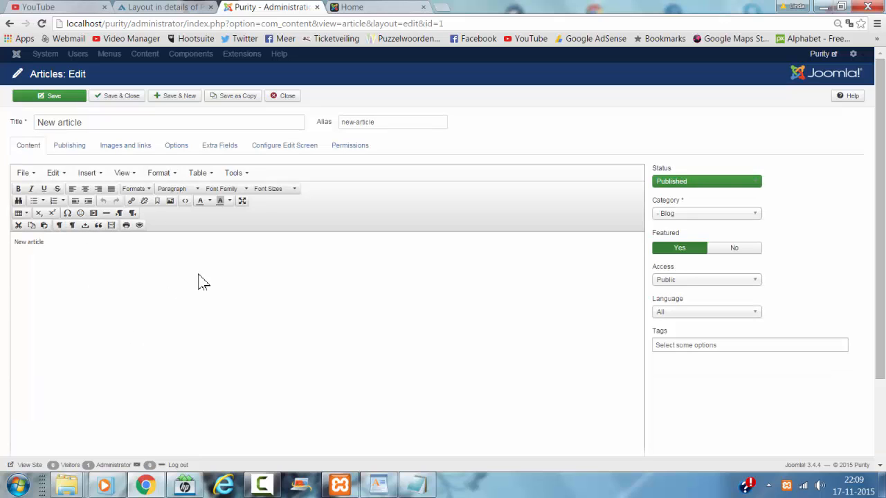
left_click(118, 97)
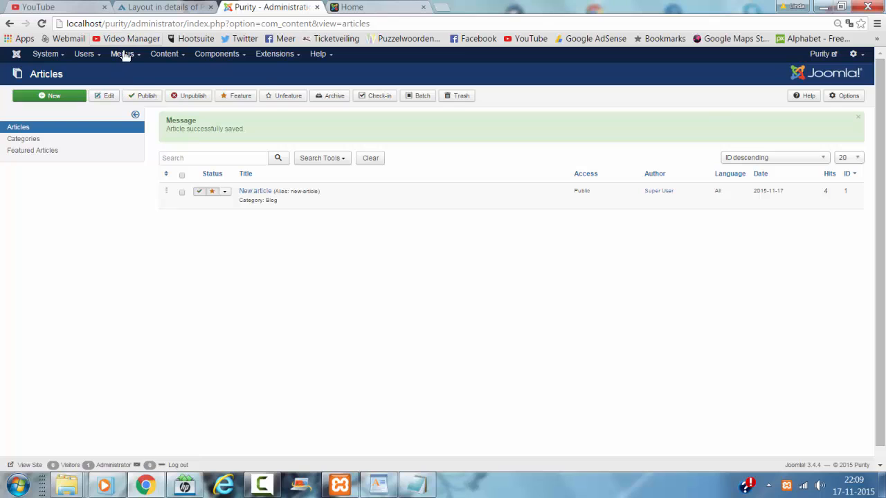
left_click(122, 54)
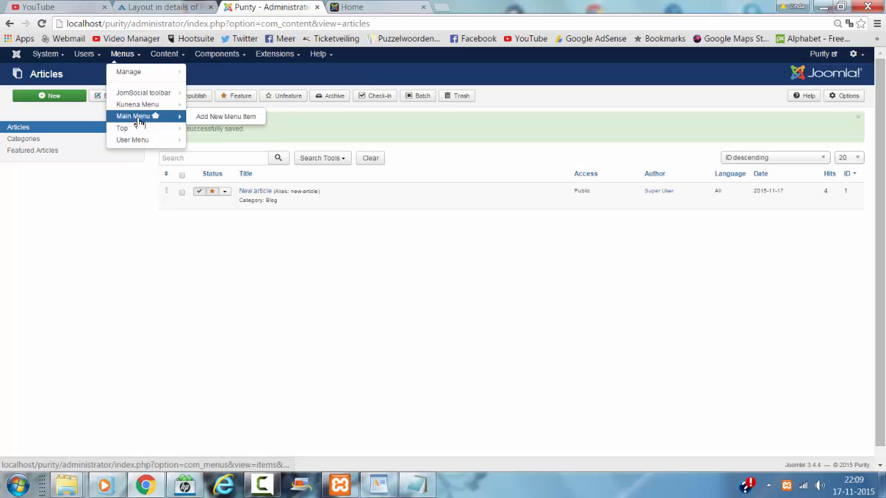
left_click(137, 118)
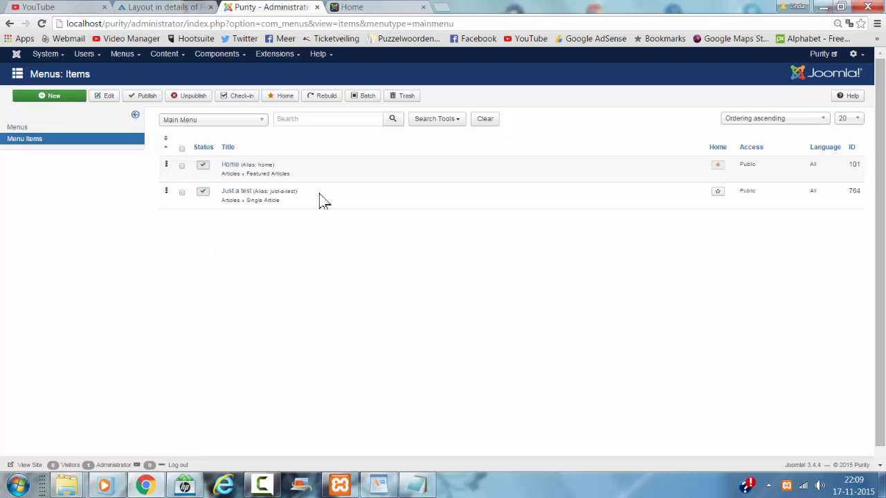
Step: Open the Purity III - Corporate template style, check its assignment to the Main Menu items, and save the style
left_click(261, 55)
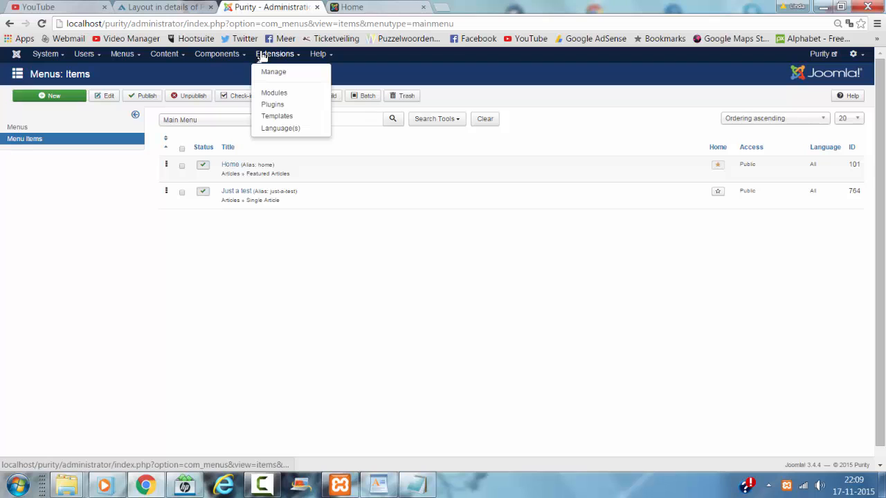
left_click(281, 116)
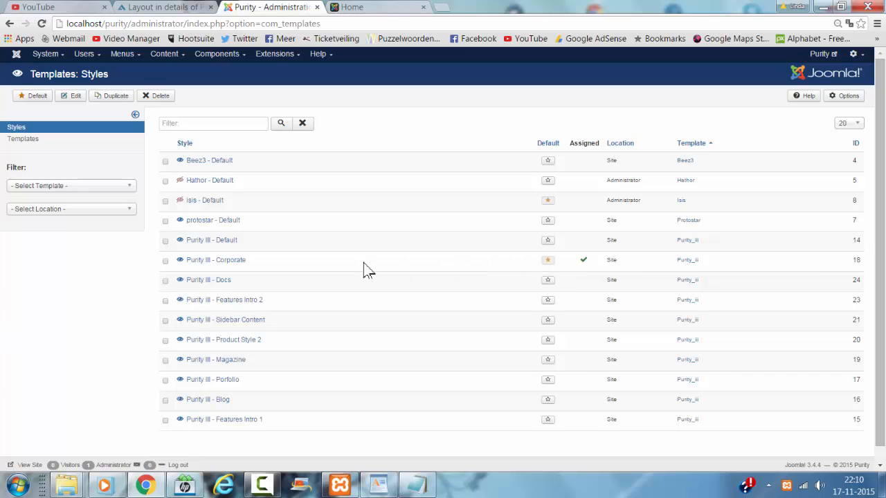
left_click(221, 267)
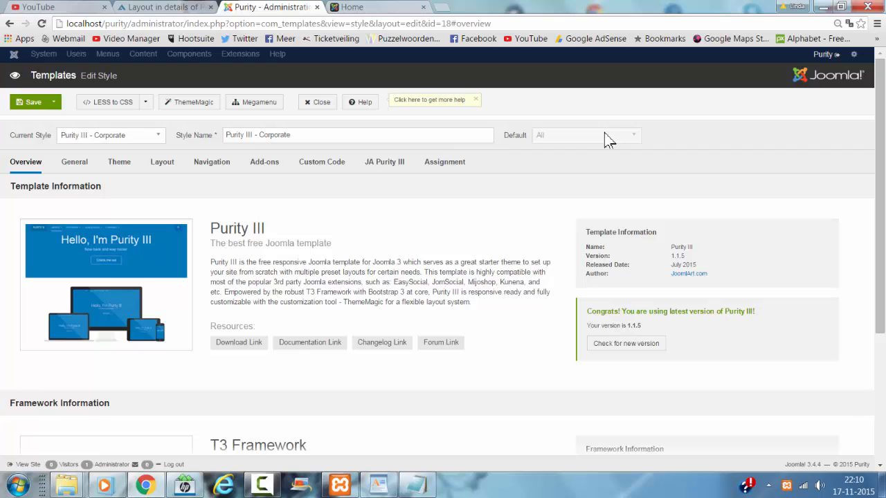
left_click(461, 164)
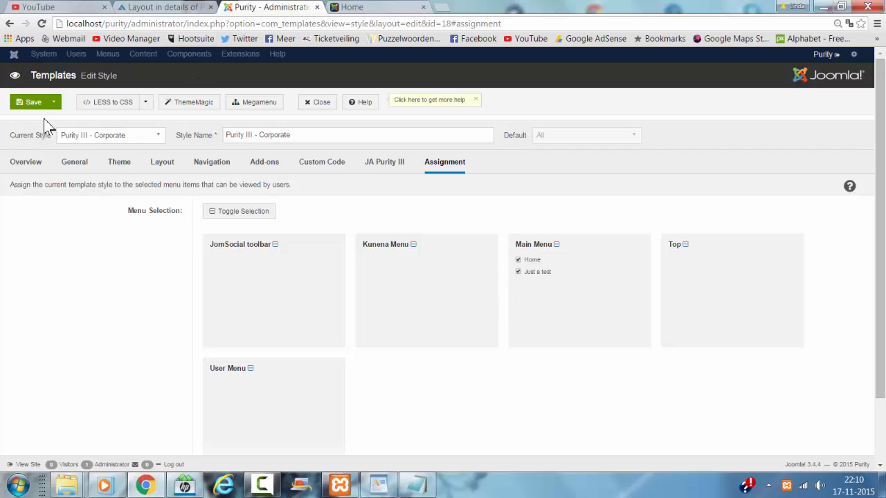
left_click(35, 103)
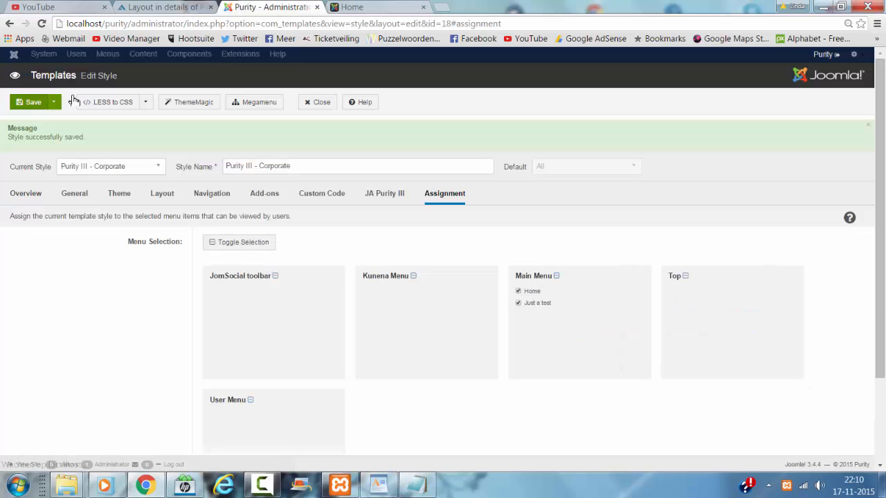
Step: View the slideshow on the site's Home page, and close the Purity III - Corporate style editor
left_click(349, 8)
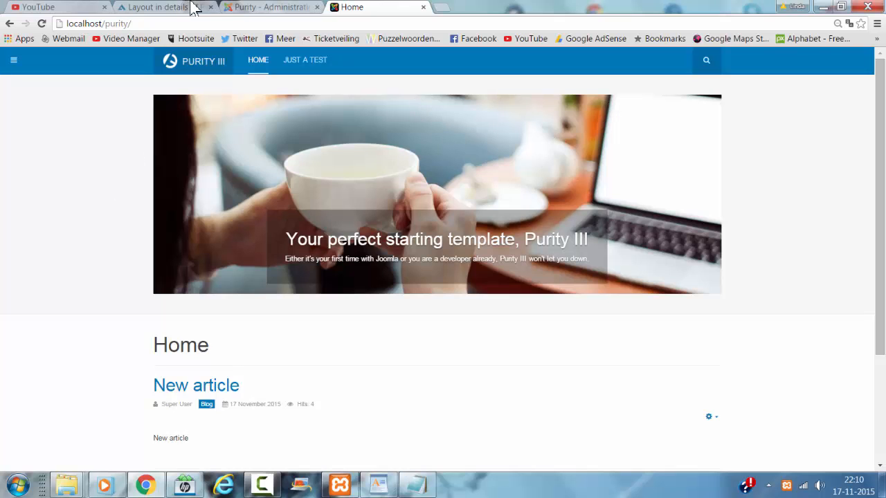
left_click(263, 8)
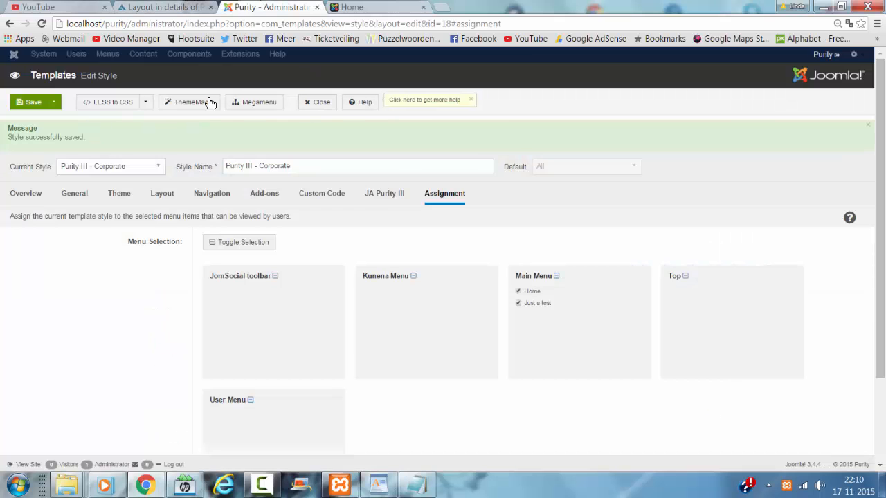
left_click(323, 107)
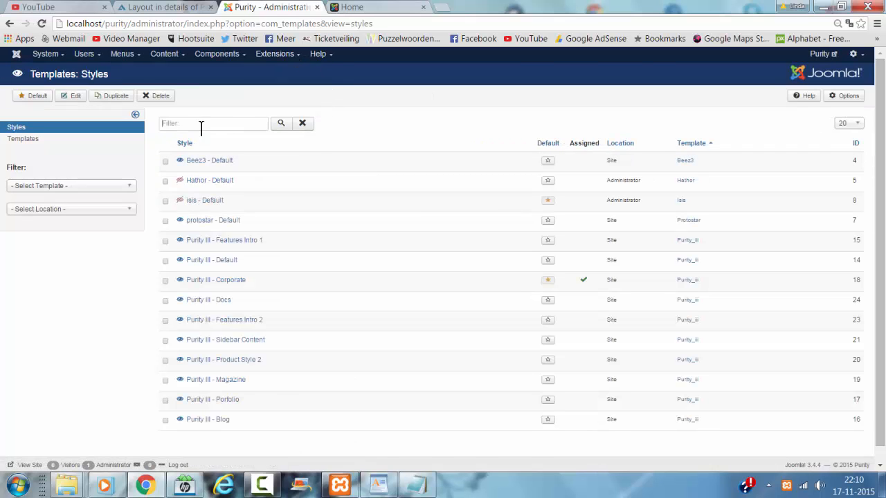
left_click(208, 123)
type("slideshow")
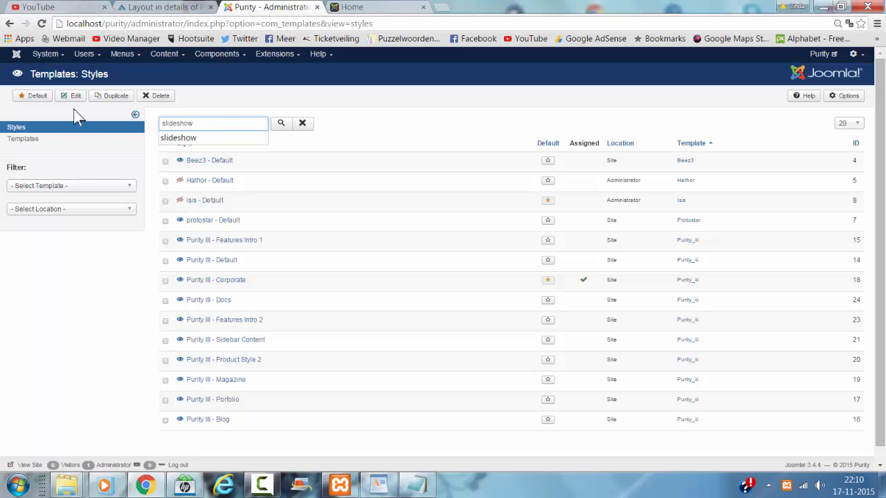
left_click(281, 123)
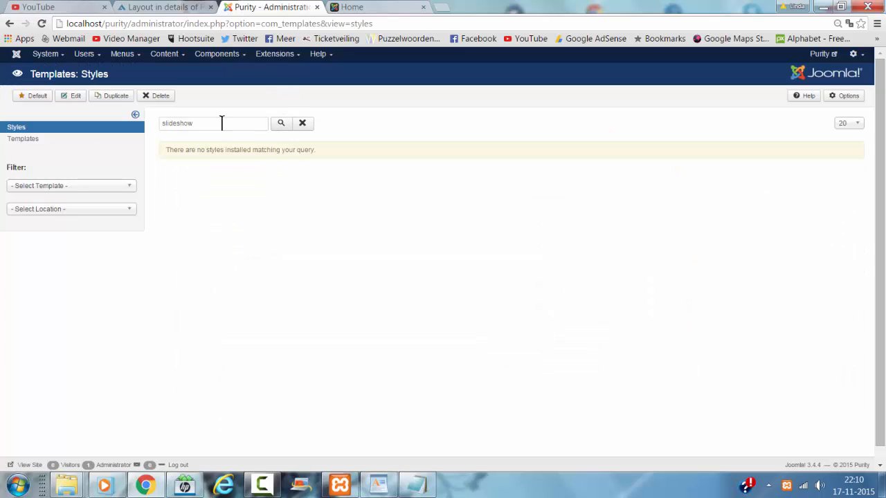
left_click_drag(222, 123, 44, 121)
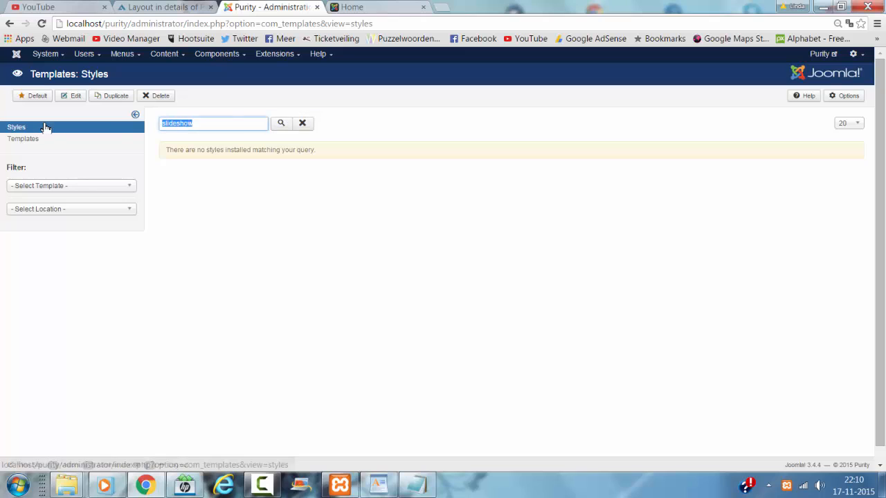
type("=")
key("BackSpace")
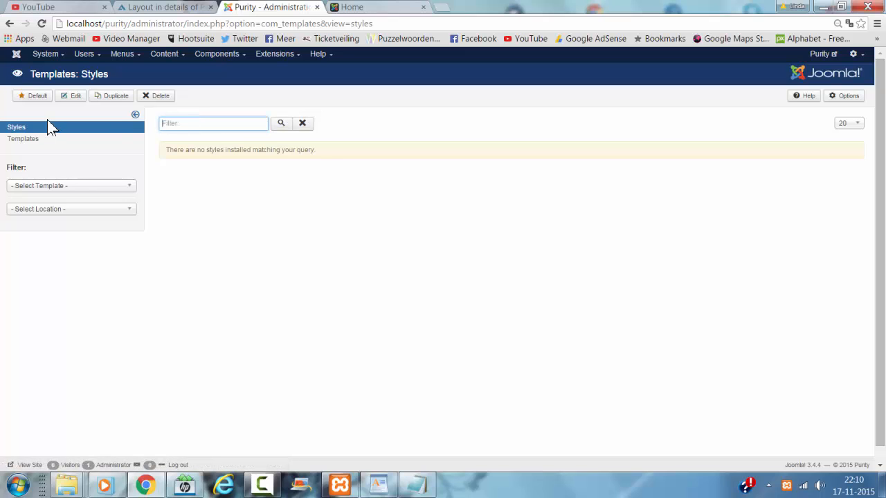
Step: Open the Slideshow module from the site modules filtered by the slideshow position
left_click(275, 54)
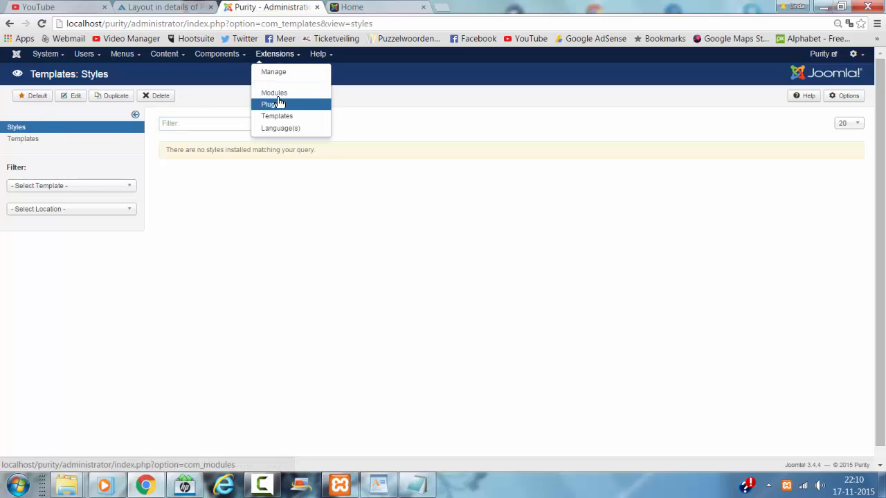
left_click(276, 95)
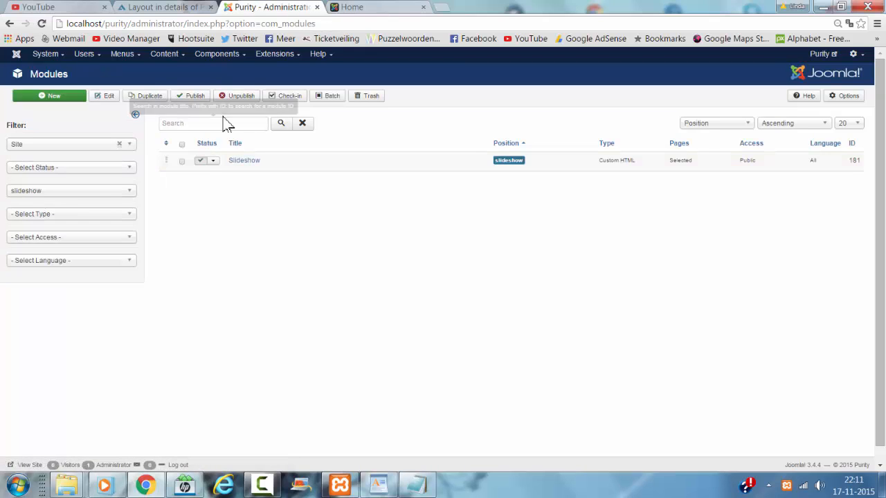
left_click(187, 123)
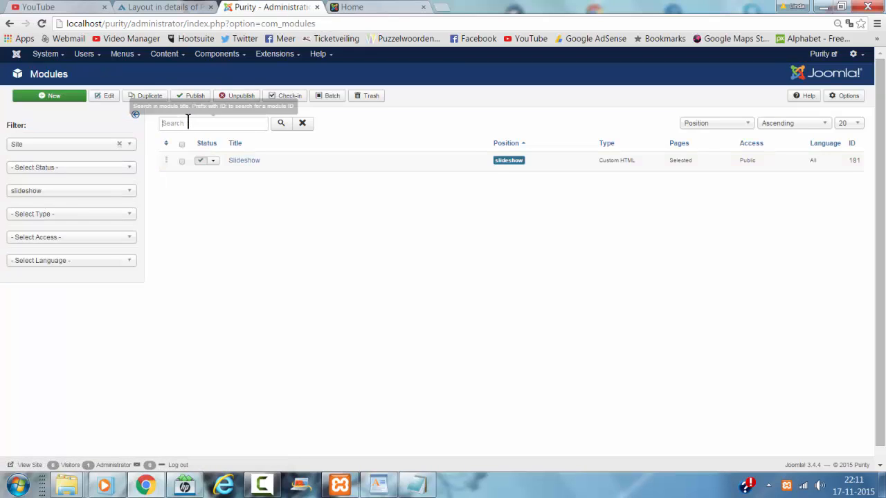
left_click(64, 182)
left_click(24, 195)
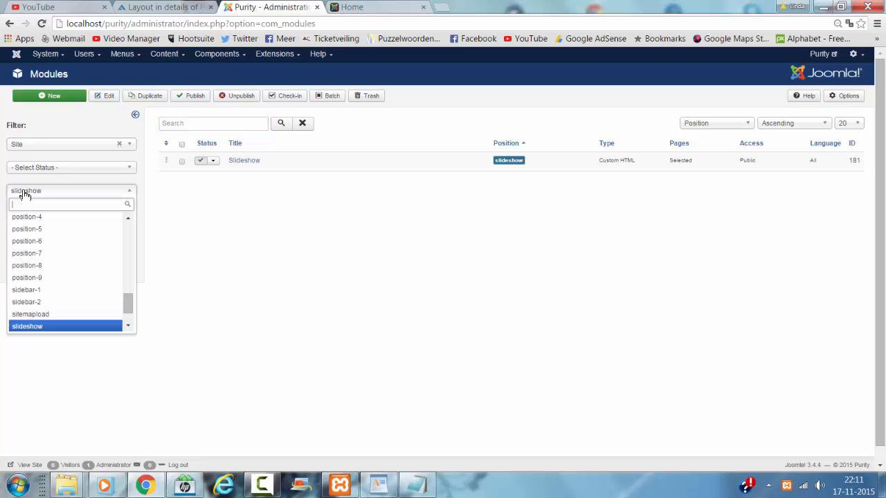
left_click(333, 211)
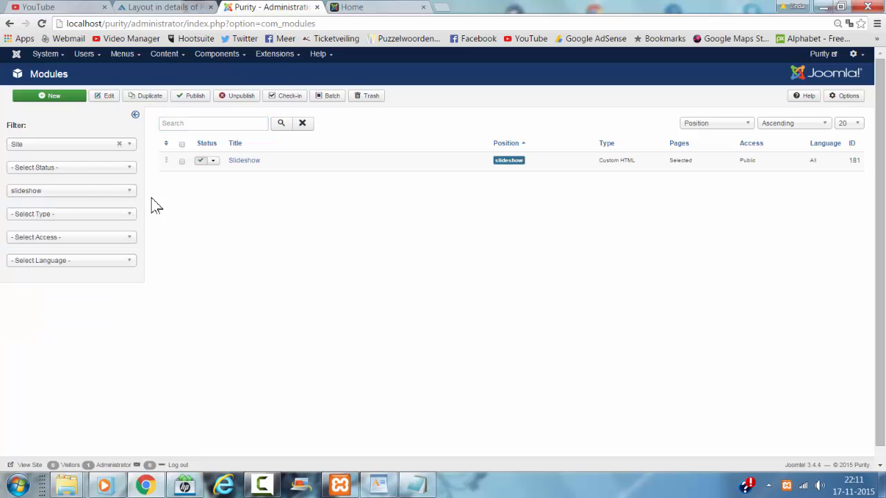
left_click(97, 194)
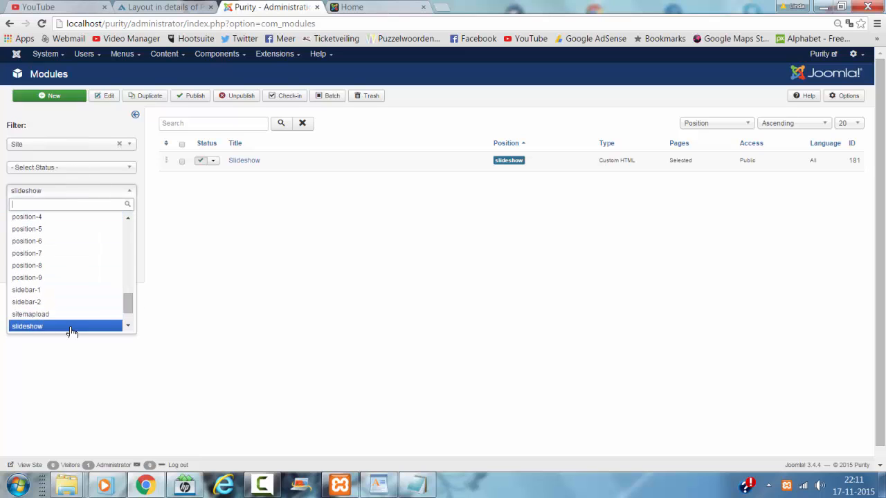
left_click(222, 192)
left_click(234, 166)
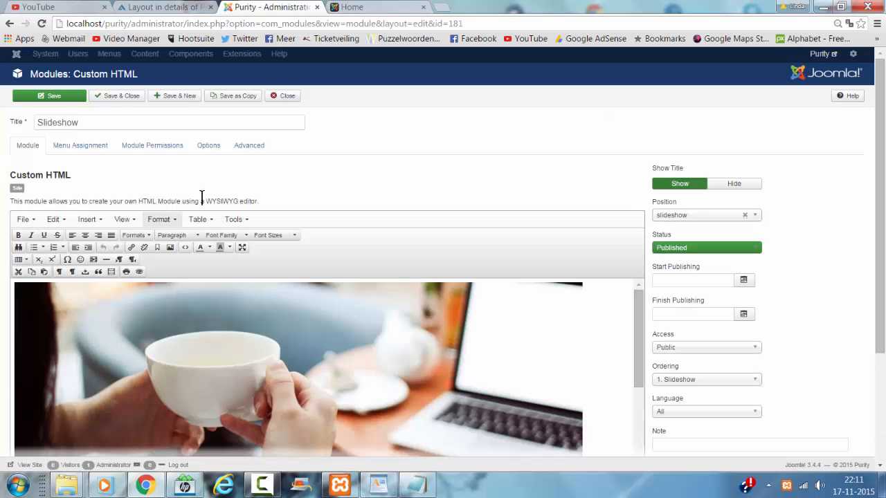
Step: Review the Slideshow module's content and compare it with the slideshow on the site's Home page
scroll(203, 183, "down", 3)
scroll(204, 183, "up", 3)
left_click(357, 9)
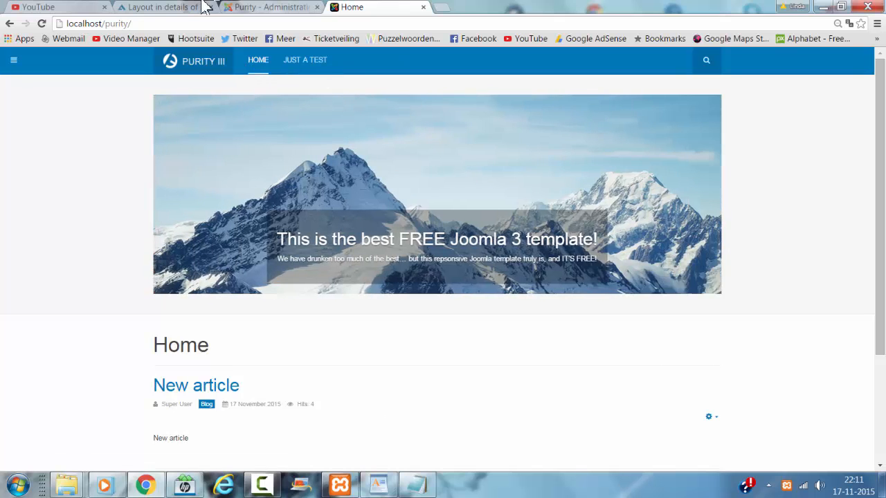
left_click(271, 6)
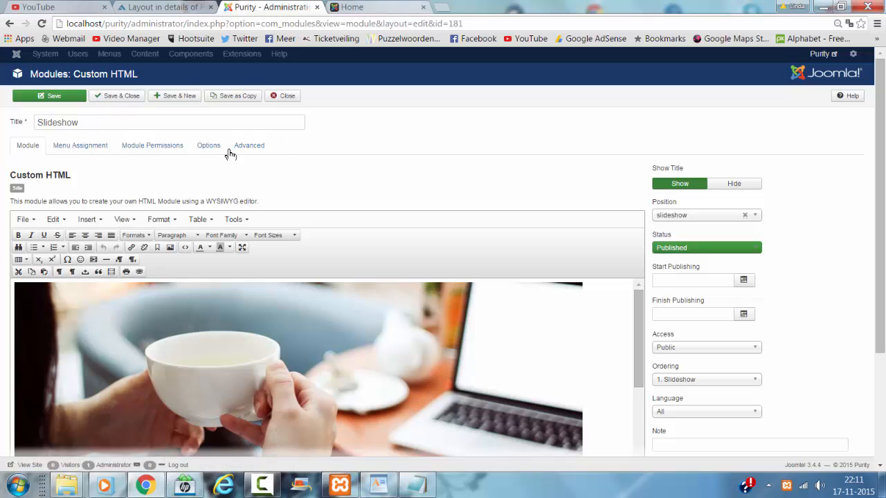
Step: Assign the Slideshow module to the Just a test page as well as Home, and save the module
left_click(84, 151)
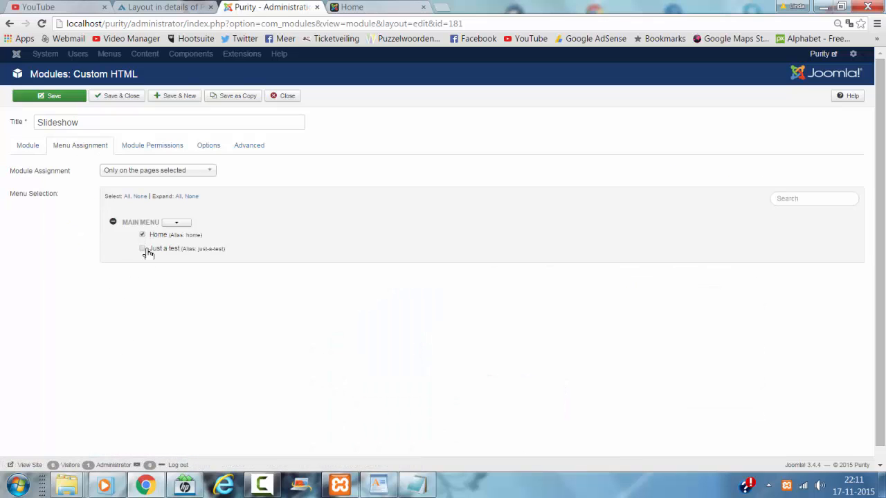
left_click(18, 149)
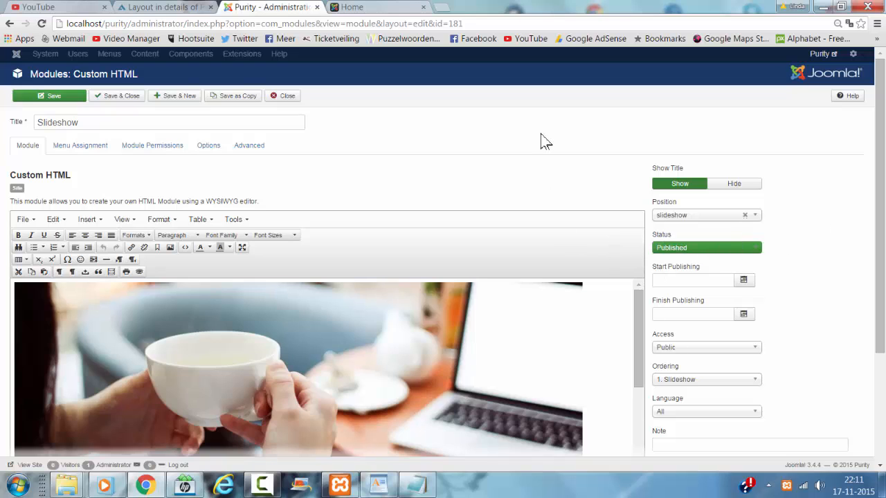
left_click(56, 96)
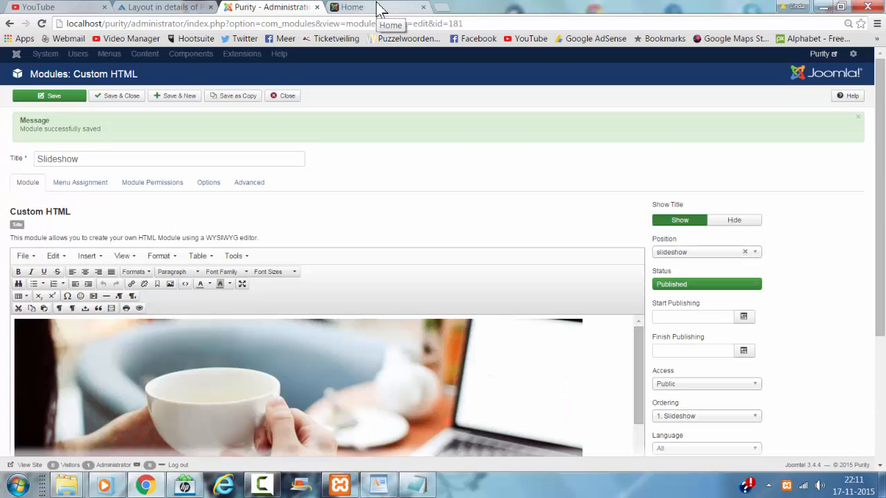
Step: Examine the Just a test page on the site for the slideshow and the article below it
left_click(380, 8)
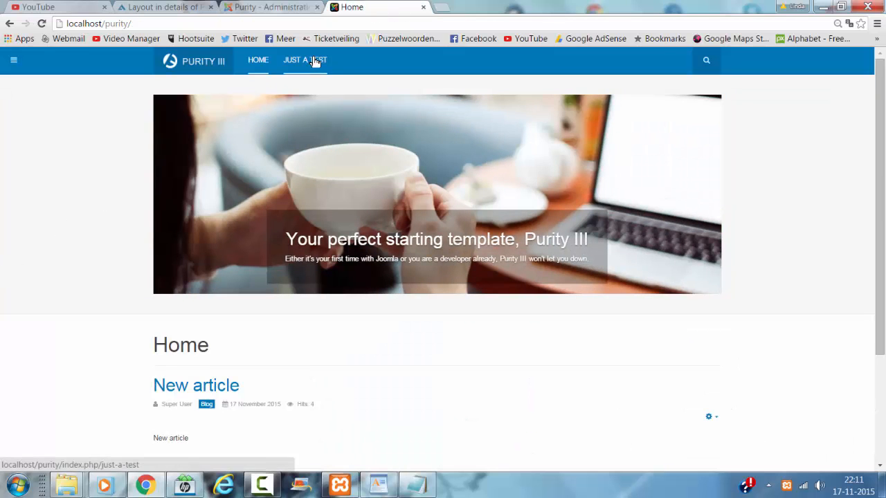
left_click(312, 61)
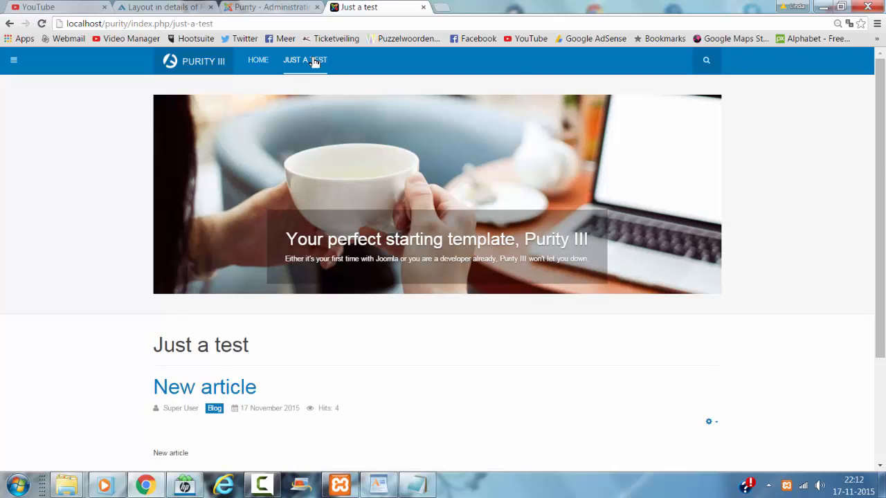
scroll(20, 257, "down", 2)
scroll(268, 186, "up", 2)
scroll(98, 214, "up", 1)
Step: Save the Slideshow module as a copy and assign that copy only to the Just a test menu item
left_click(254, 9)
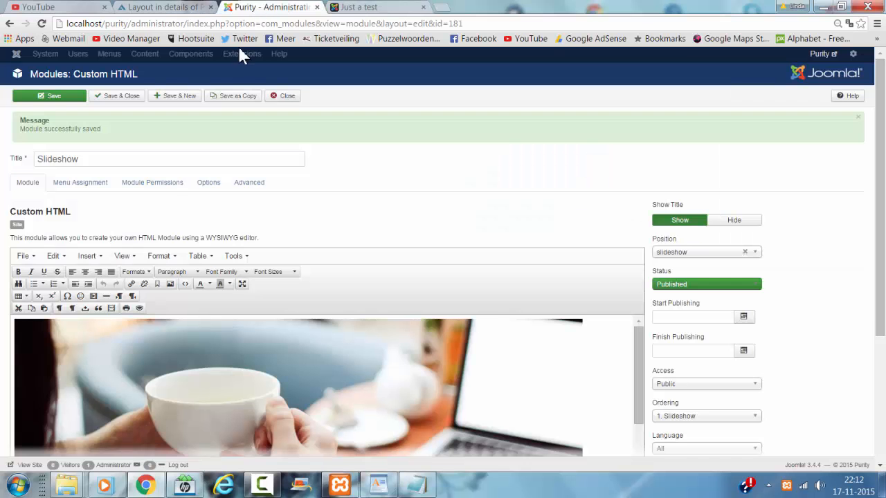
left_click(237, 100)
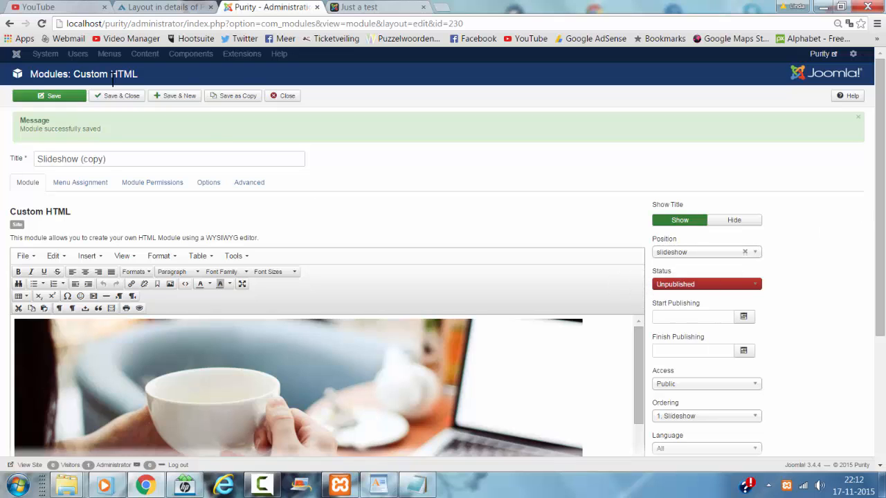
left_click(79, 184)
left_click(142, 285)
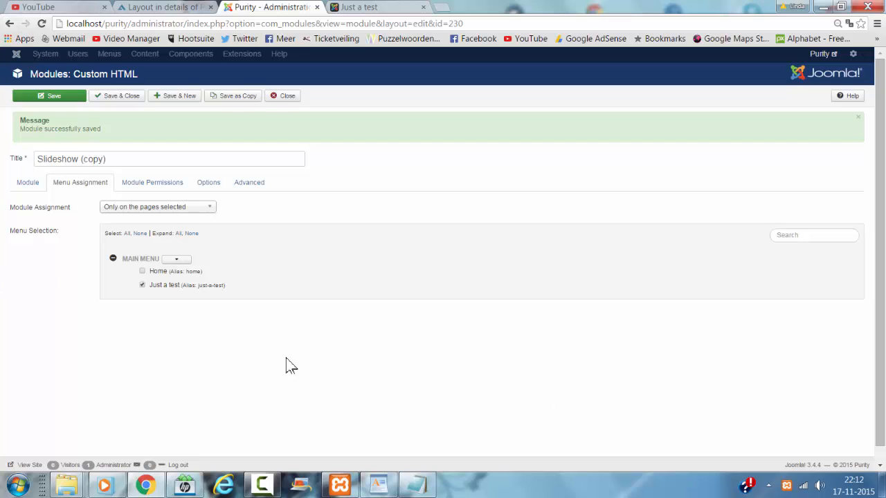
left_click(29, 183)
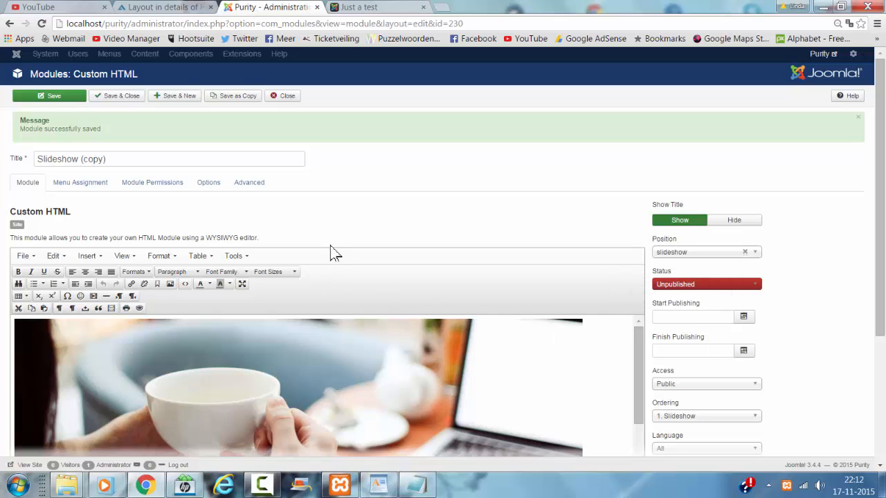
Step: Look through the images and captions in the Slideshow (copy) module, and save and close the module
scroll(366, 324, "down", 1)
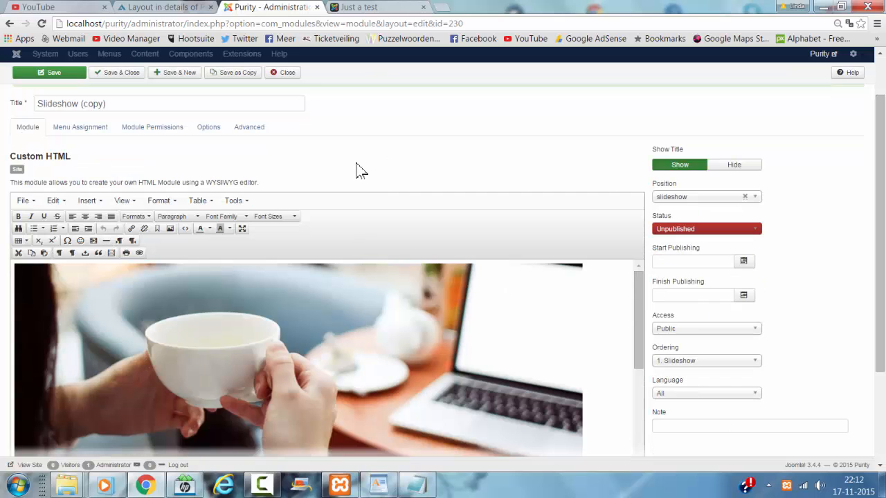
scroll(574, 220, "up", 1)
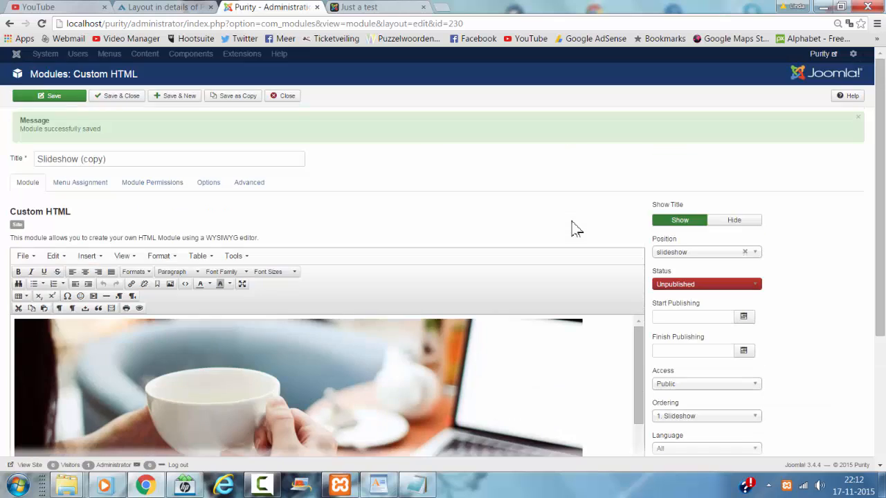
scroll(550, 243, "down", 4)
scroll(459, 319, "up", 3)
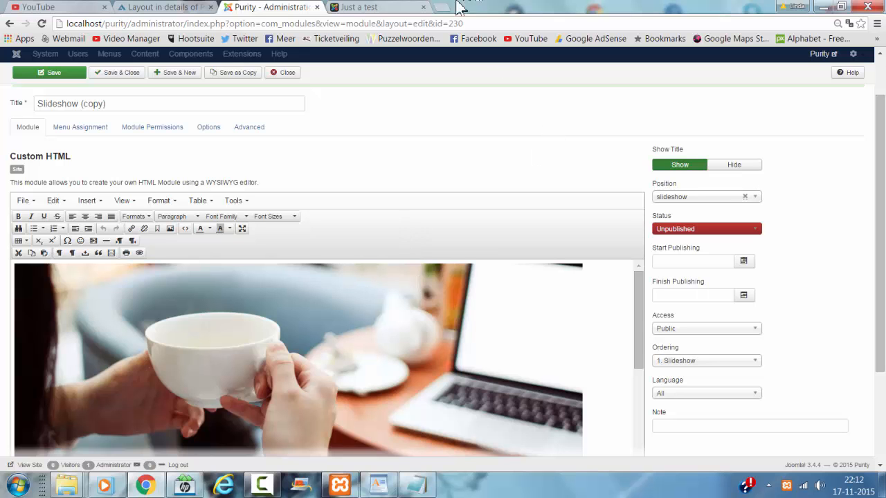
scroll(417, 137, "down", 5)
scroll(414, 131, "down", 4)
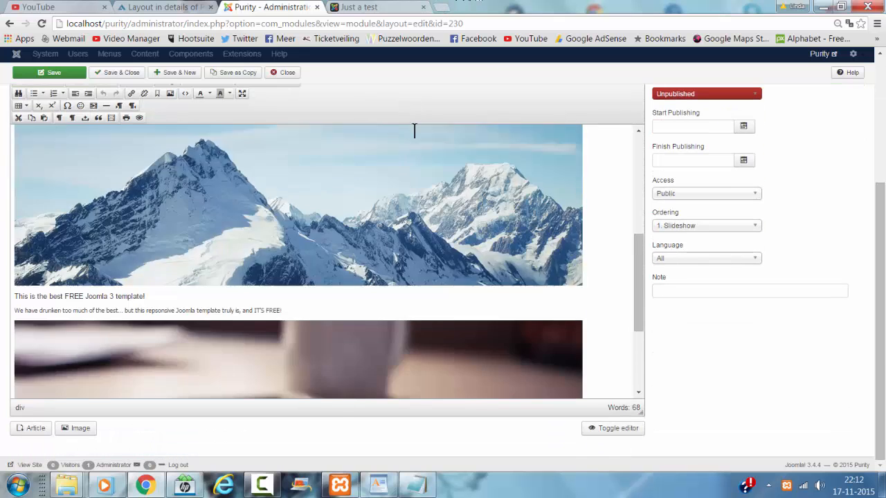
scroll(111, 80, "up", 3)
left_click(119, 97)
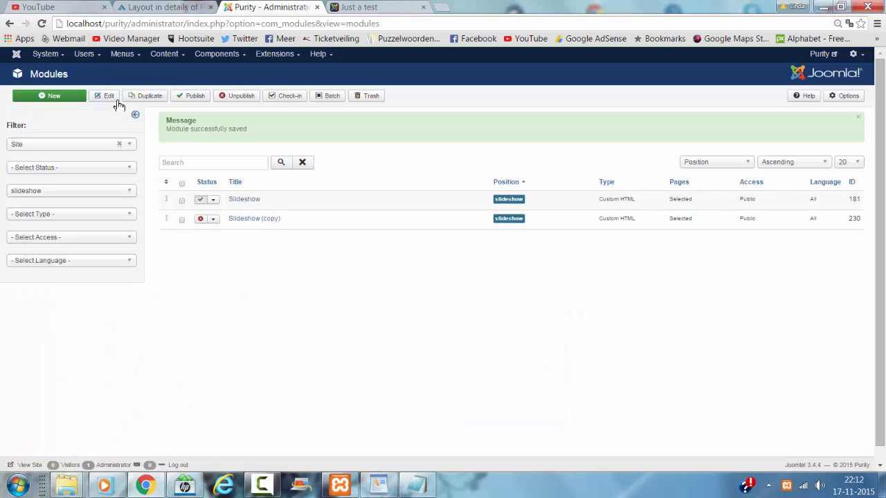
Step: Read the Corporate layout section of the JoomlArt documentation, examining the footer positions in its layout structure
left_click(171, 8)
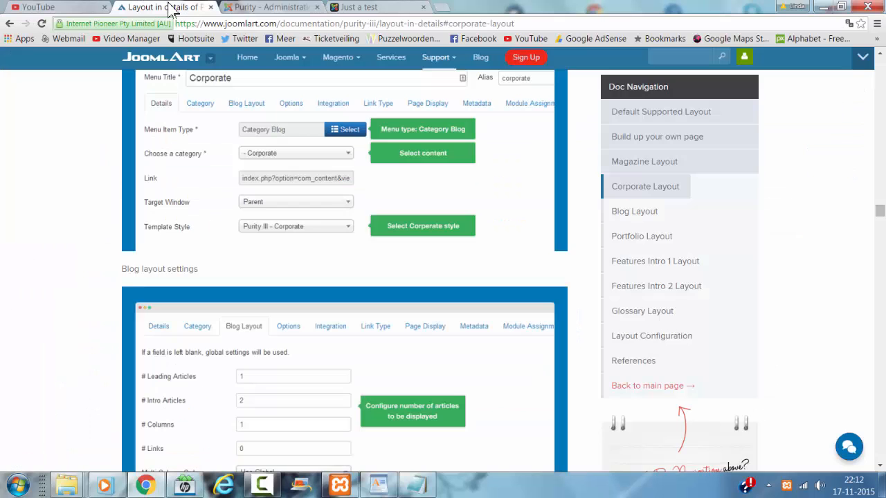
scroll(167, 166, "up", 5)
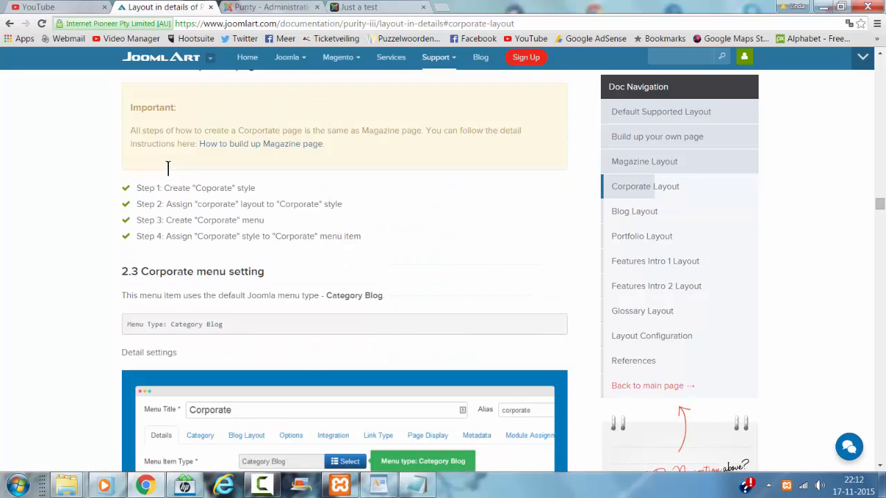
scroll(169, 171, "up", 4)
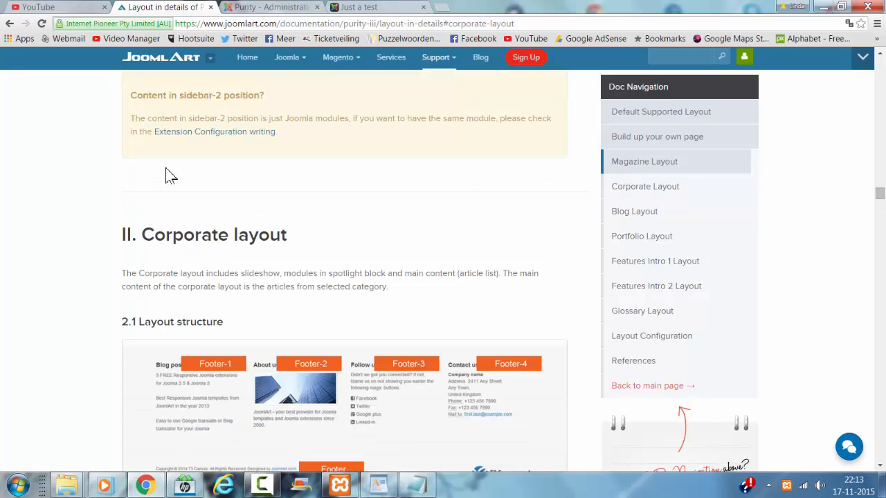
scroll(166, 178, "up", 2)
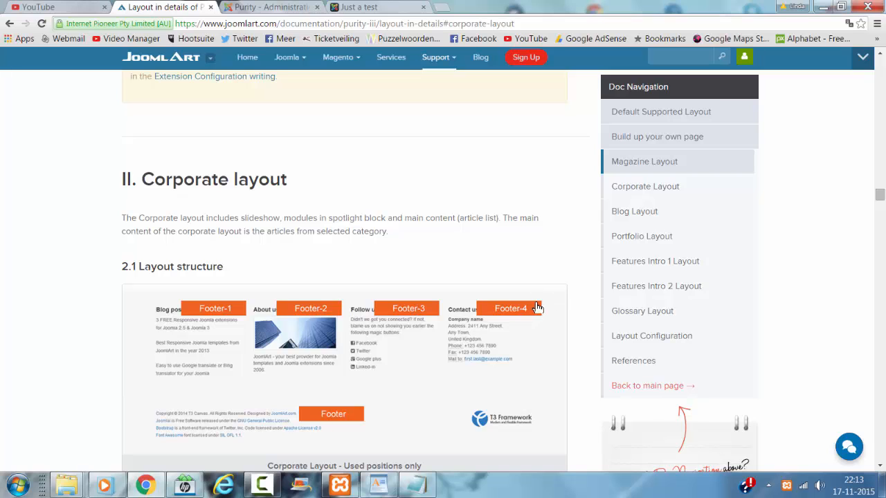
scroll(533, 307, "down", 2)
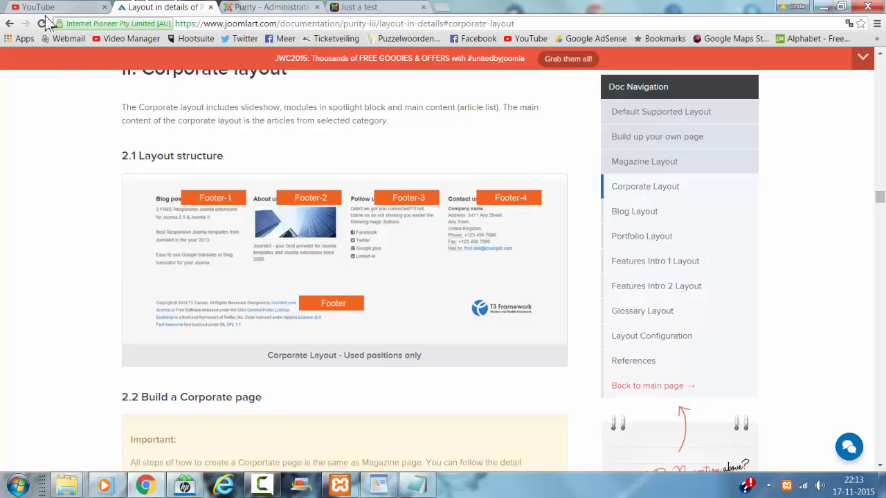
Step: Clear the position filter in the Joomla module list and search the site modules for "footer"
left_click(237, 8)
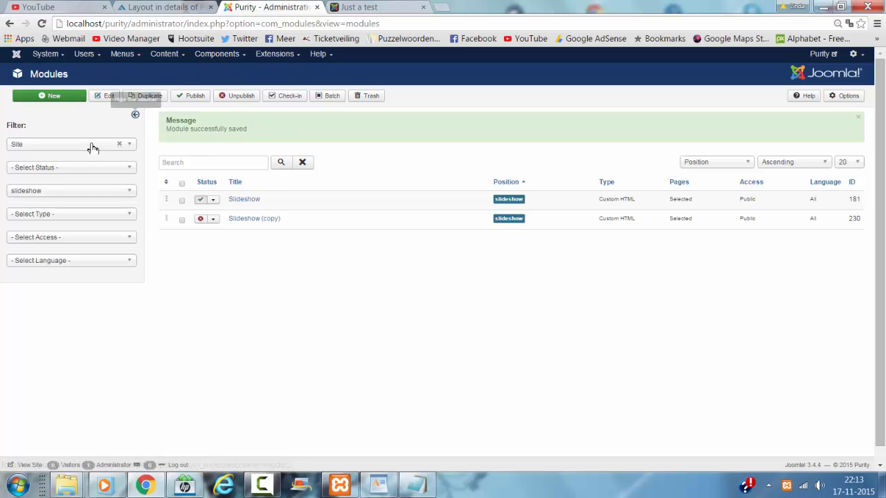
left_click(69, 192)
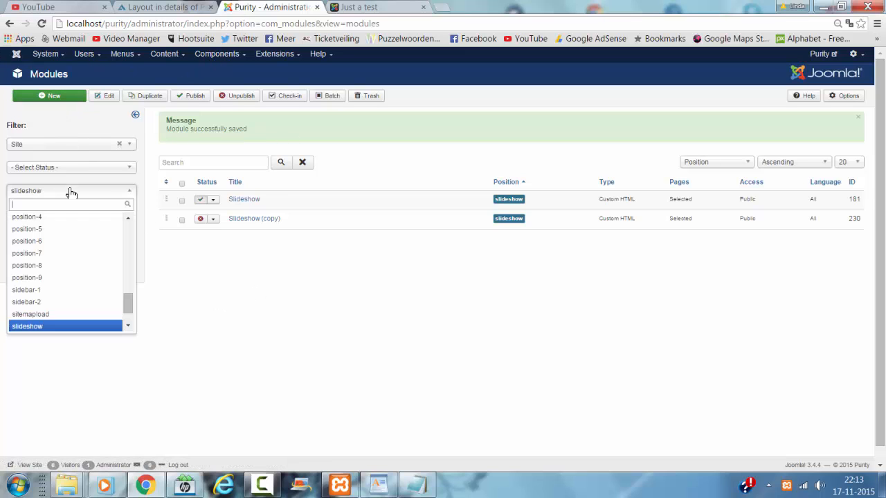
scroll(103, 283, "up", 10)
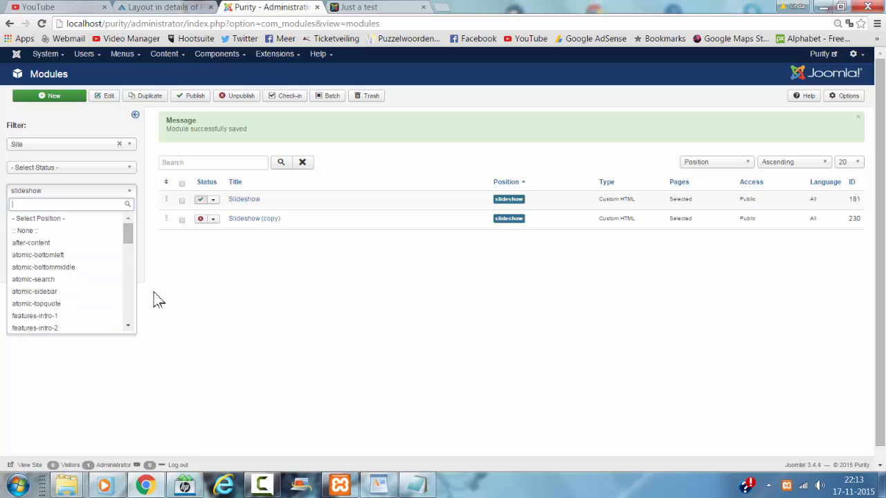
left_click(47, 219)
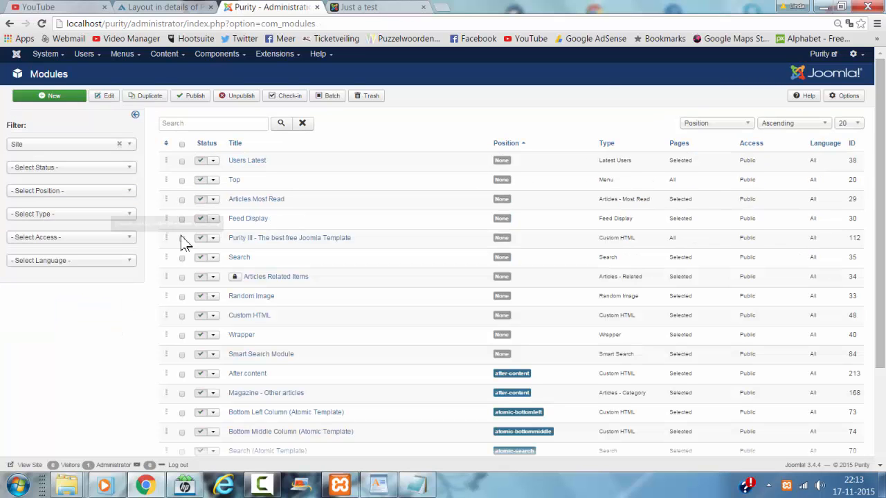
scroll(160, 256, "down", 3)
scroll(111, 310, "up", 3)
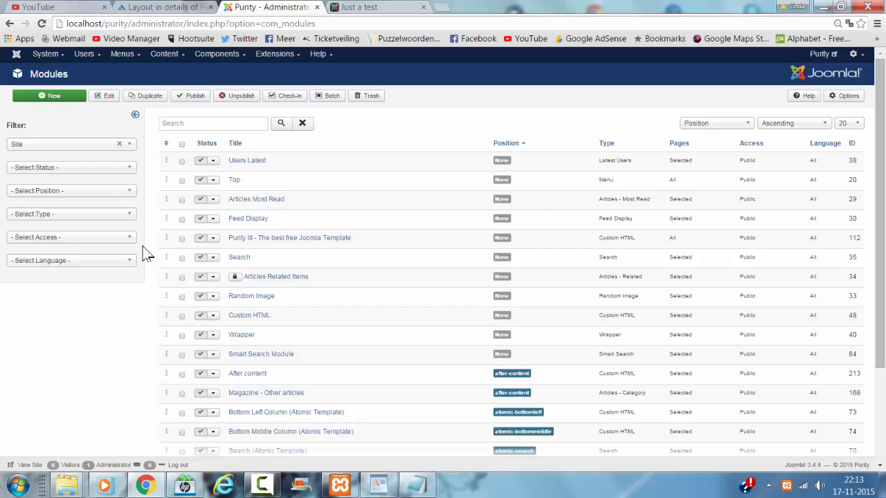
left_click(241, 124)
type("f")
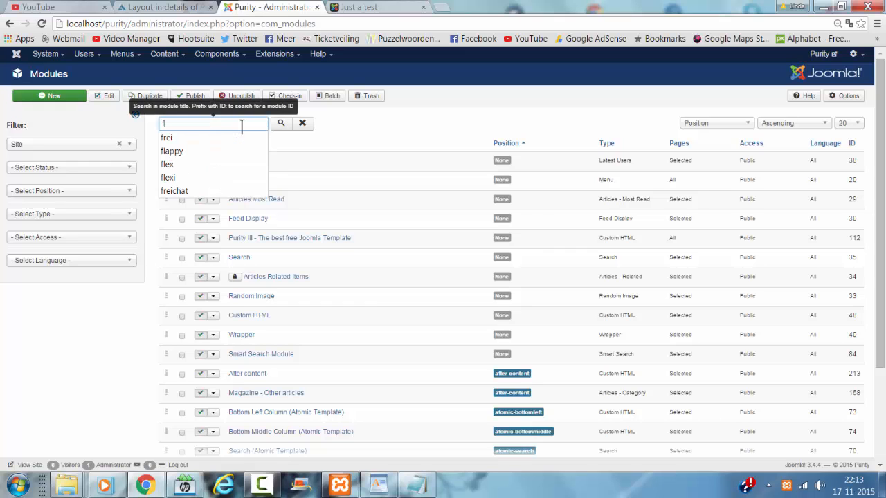
type("ooter")
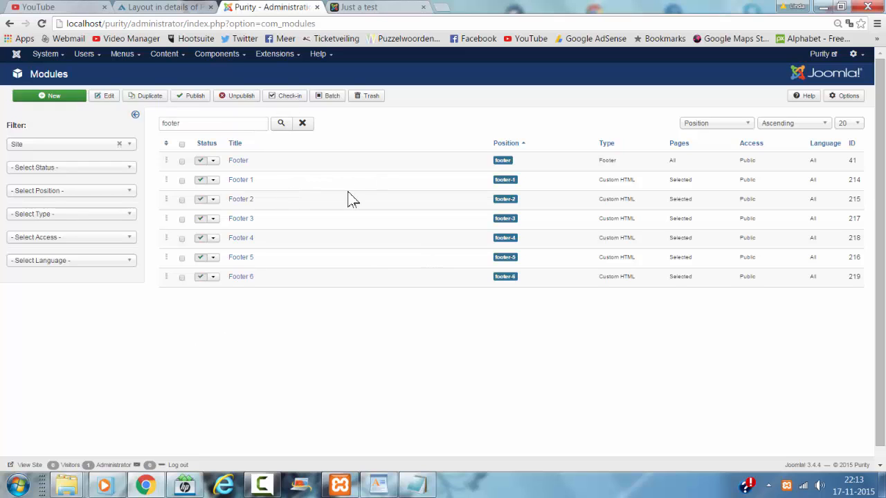
Step: Assign the Footer 1 module to the Home and Just a test menu items, and save and close it
left_click(236, 184)
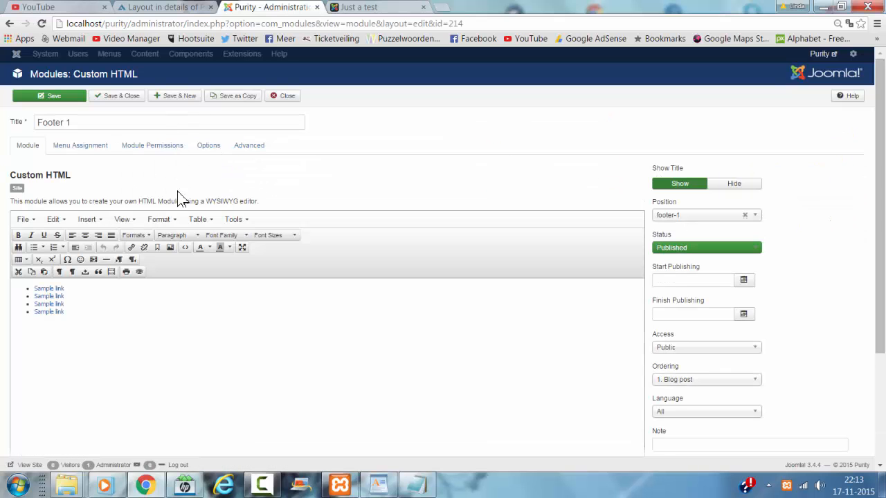
left_click(61, 149)
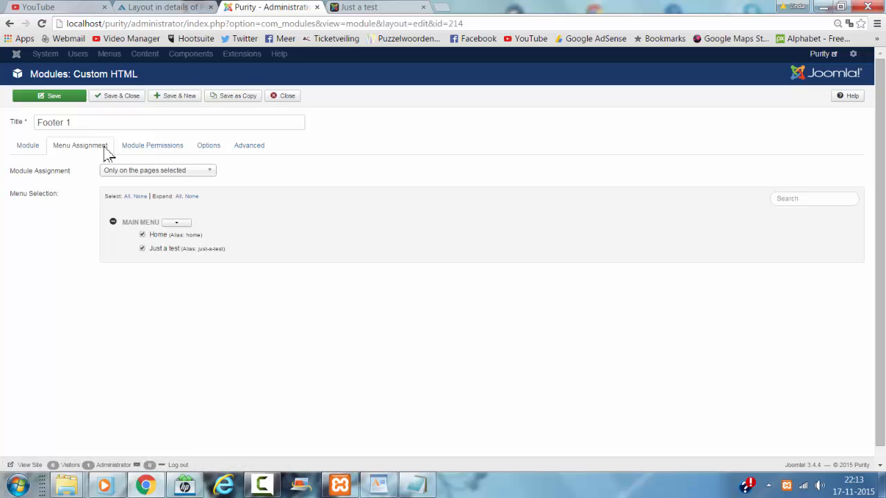
left_click(108, 100)
Step: Assign the Footer 2 module to the Home and Just a test menu items, and save it
left_click(245, 240)
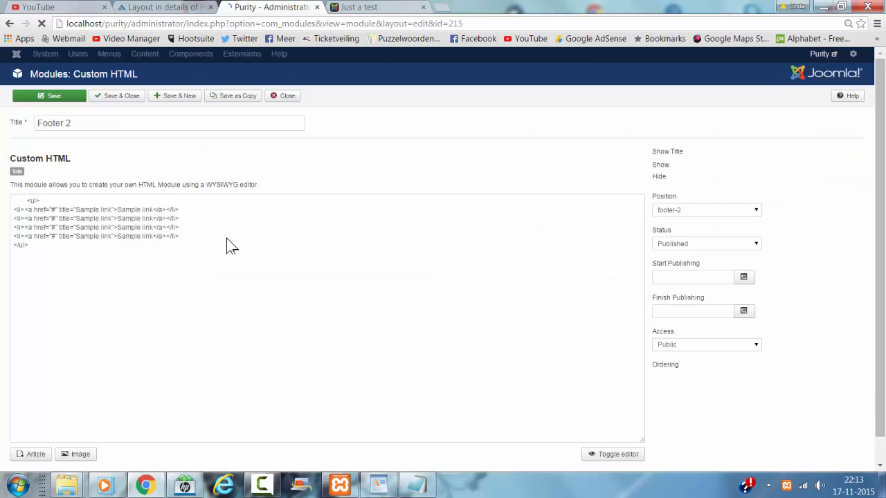
left_click(81, 148)
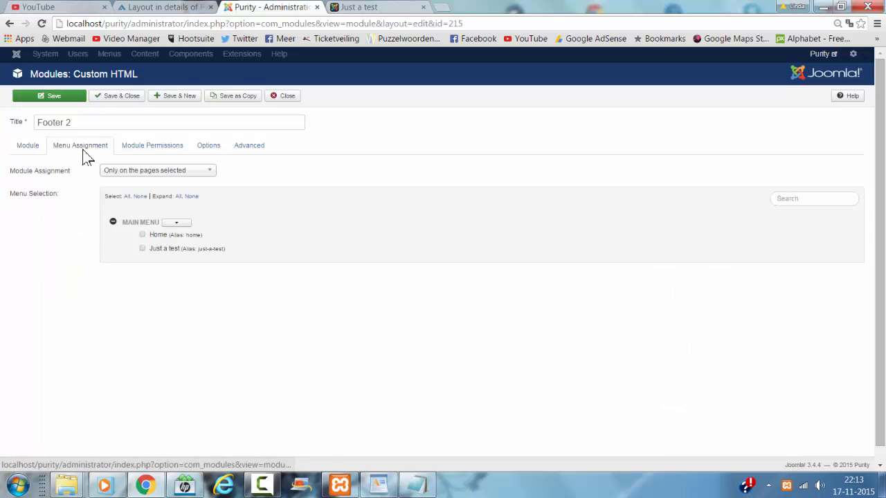
left_click(143, 235)
left_click(53, 96)
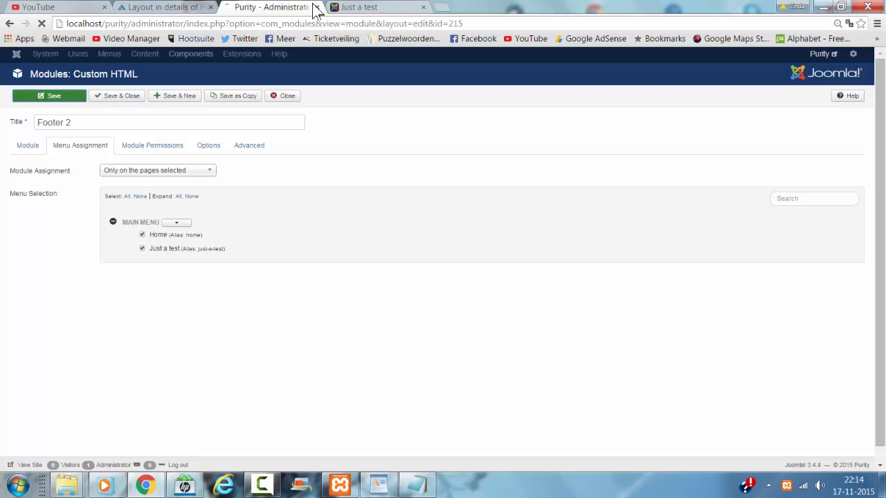
Step: Reload the Just a test page on the site and examine the footer area below the article
left_click(368, 7)
left_click(349, 23)
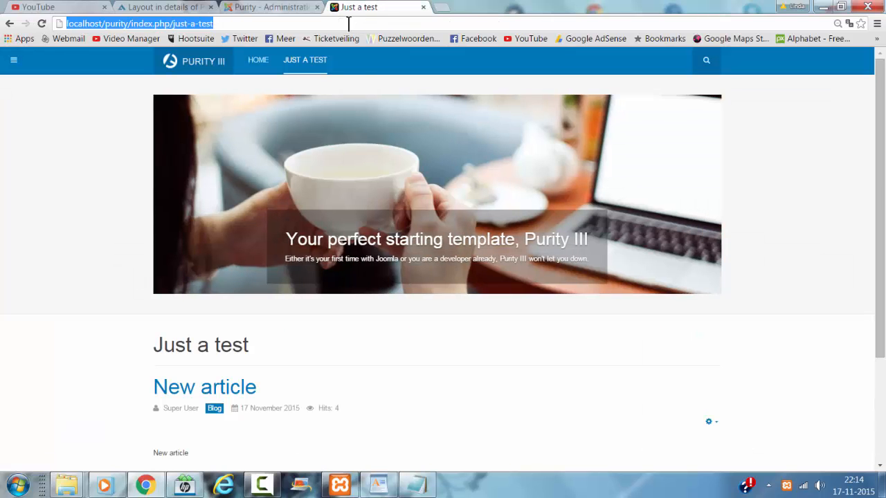
key("Return")
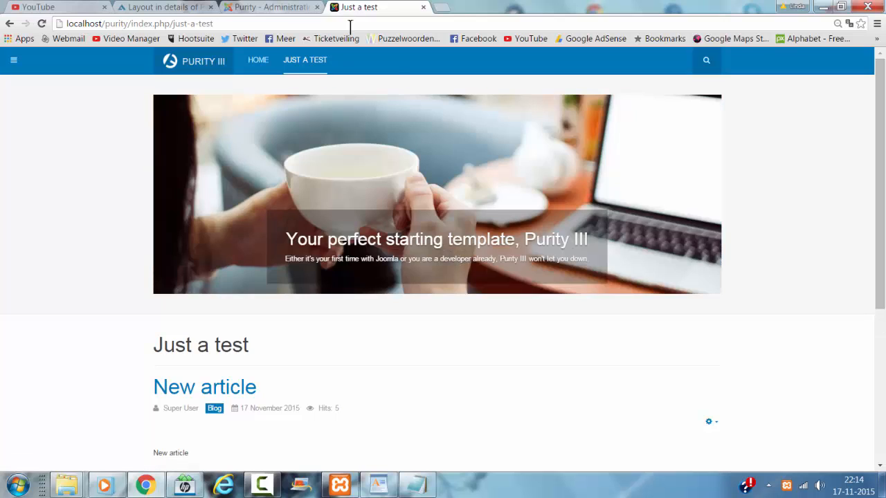
scroll(339, 94, "down", 4)
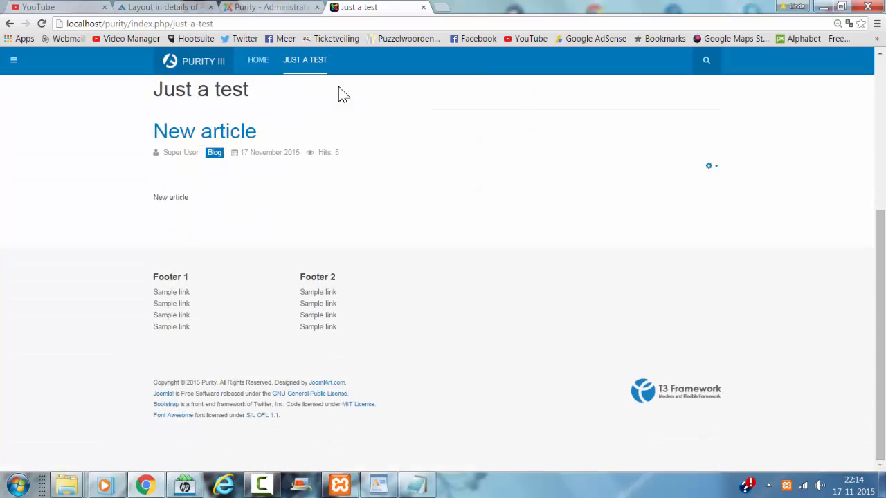
scroll(340, 103, "up", 1)
scroll(342, 112, "down", 1)
scroll(374, 285, "up", 2)
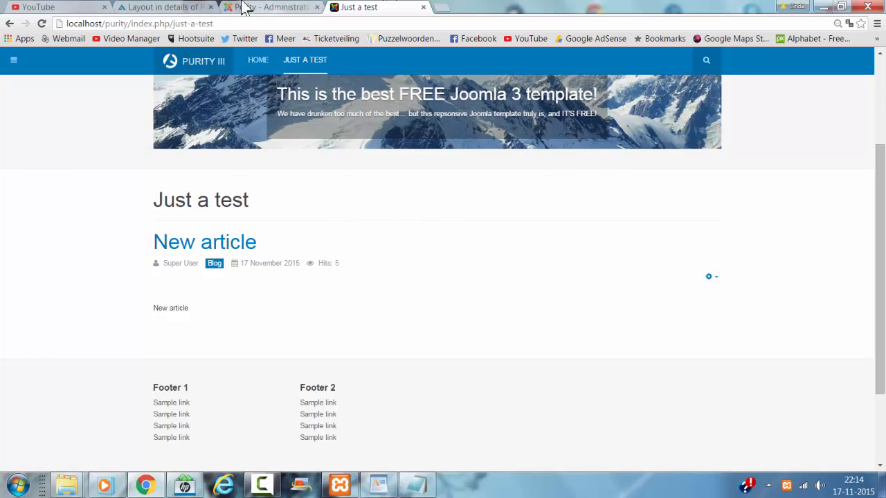
scroll(385, 282, "down", 2)
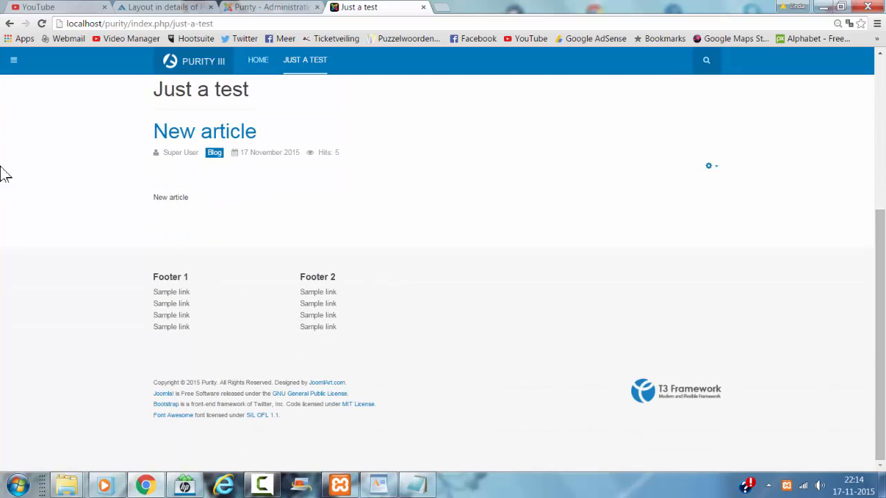
Step: Close the Footer 2 module, assign Footer 3 to the Home and Just a test menu items, and save and close it
left_click(257, 8)
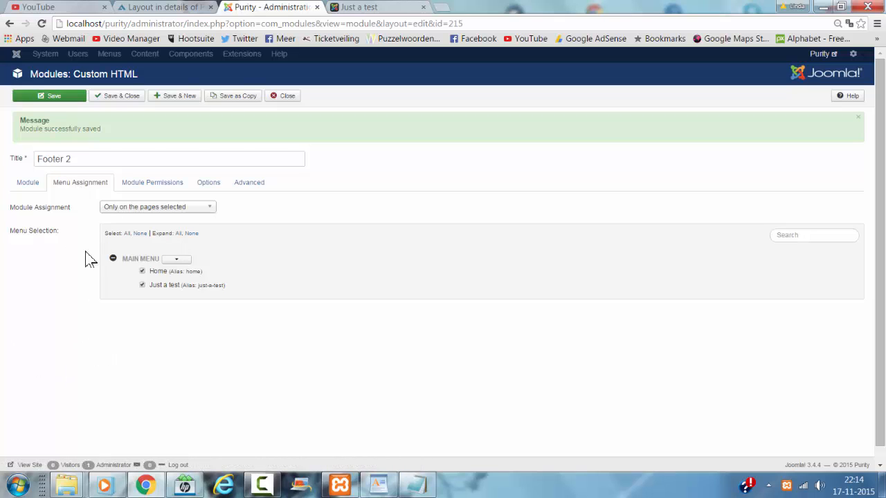
left_click(112, 98)
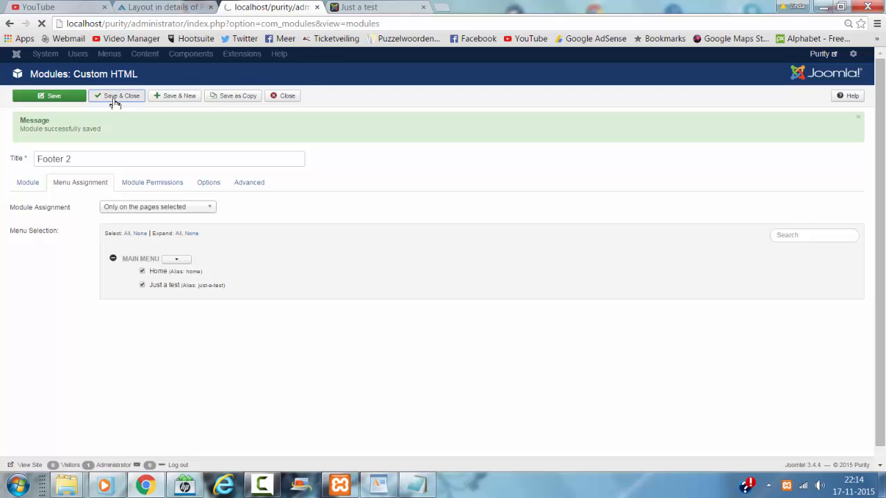
left_click(243, 258)
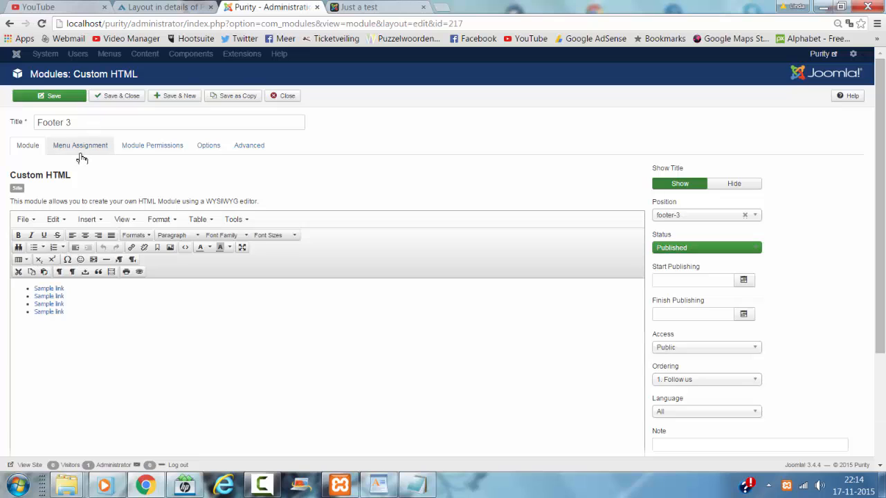
left_click(80, 148)
left_click(143, 247)
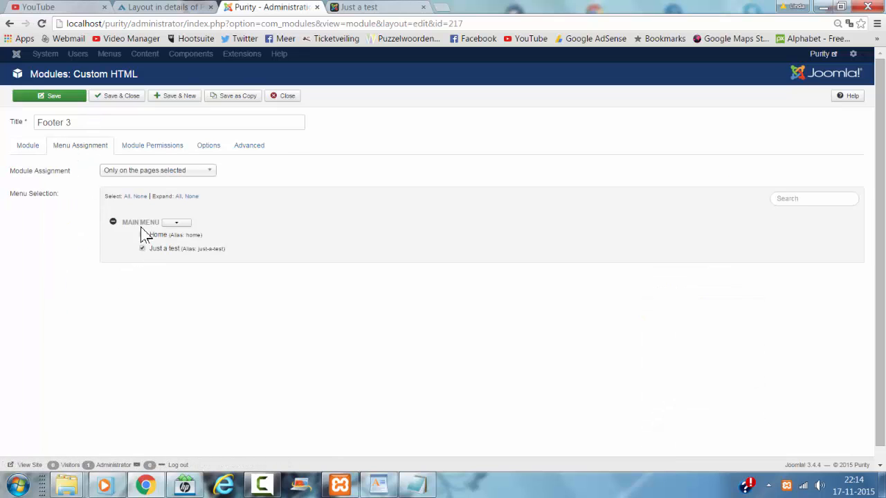
left_click(142, 235)
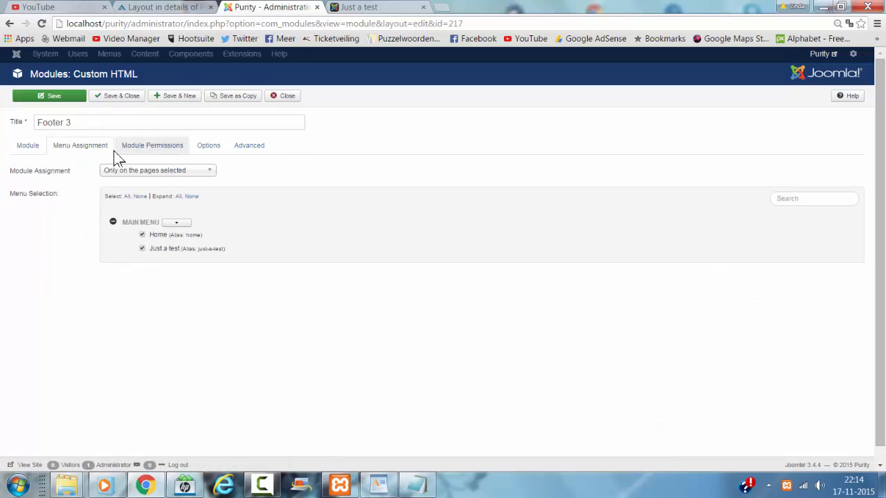
left_click(115, 97)
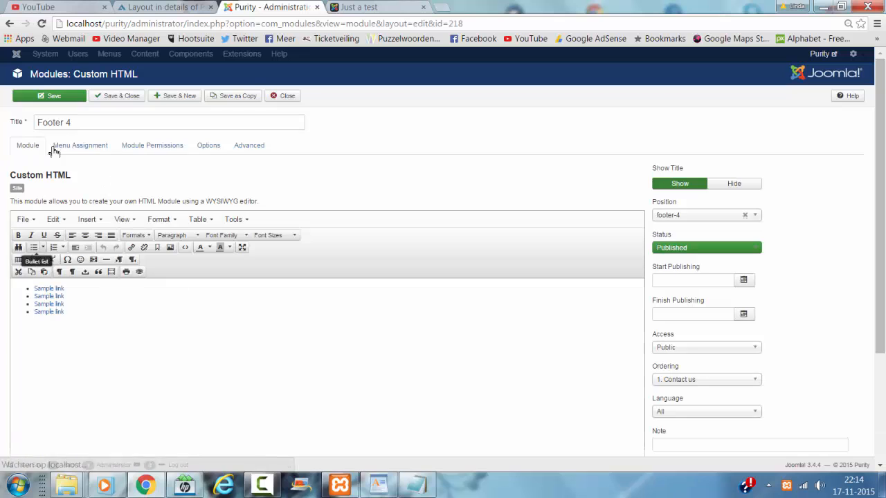
Step: Assign the Footer 4 module to the Home and Just a test menu items, and save and close it
left_click(81, 146)
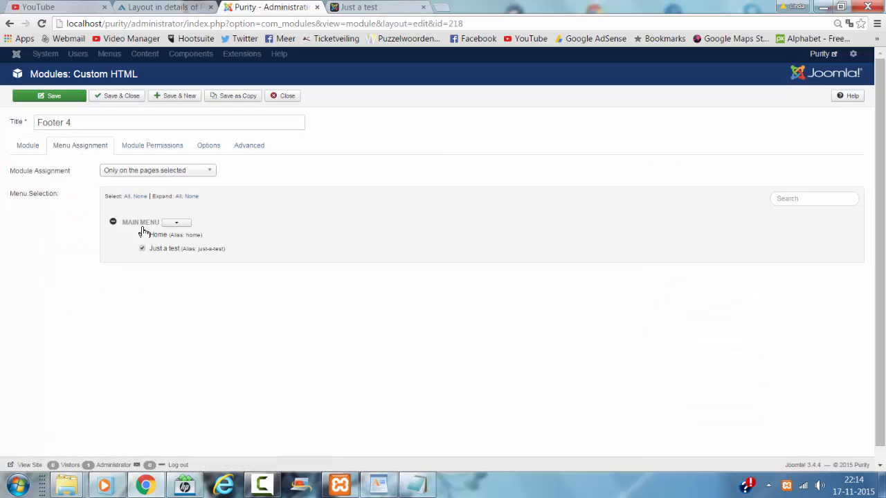
left_click(126, 98)
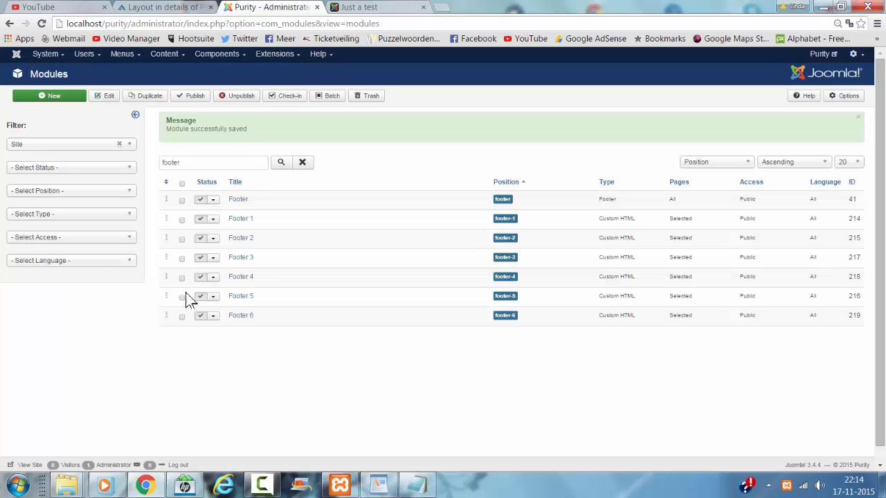
Step: Assign the Footer 5 module to the Home and Just a test menu items, and save and close it
left_click(242, 297)
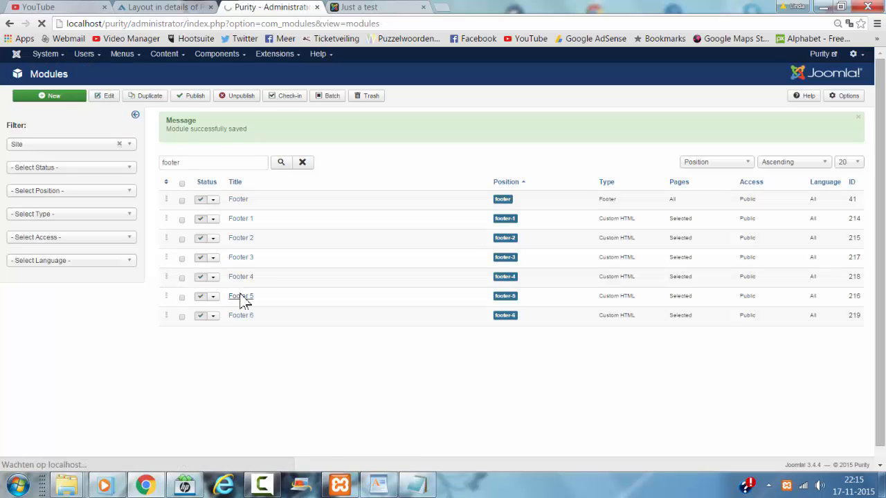
left_click(87, 149)
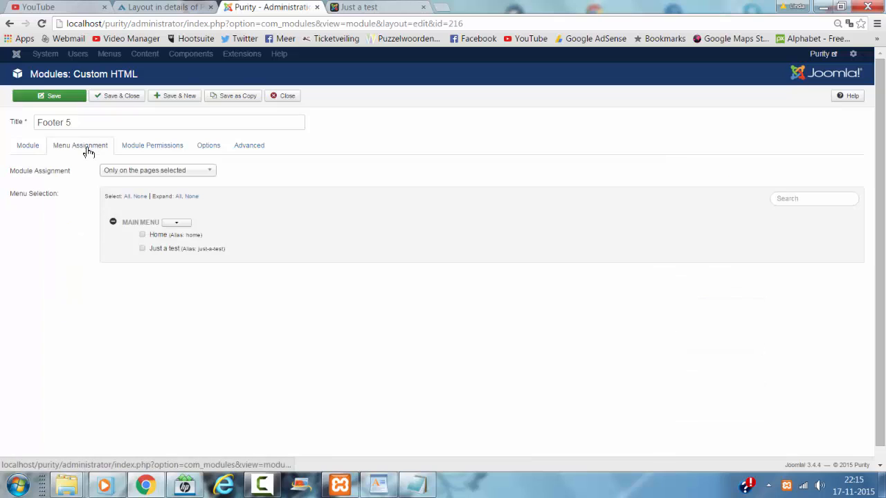
left_click(142, 250)
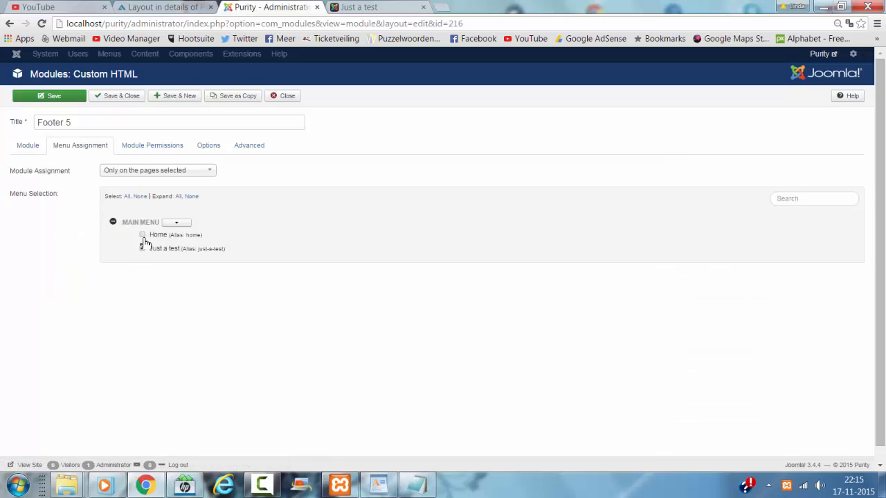
left_click(123, 96)
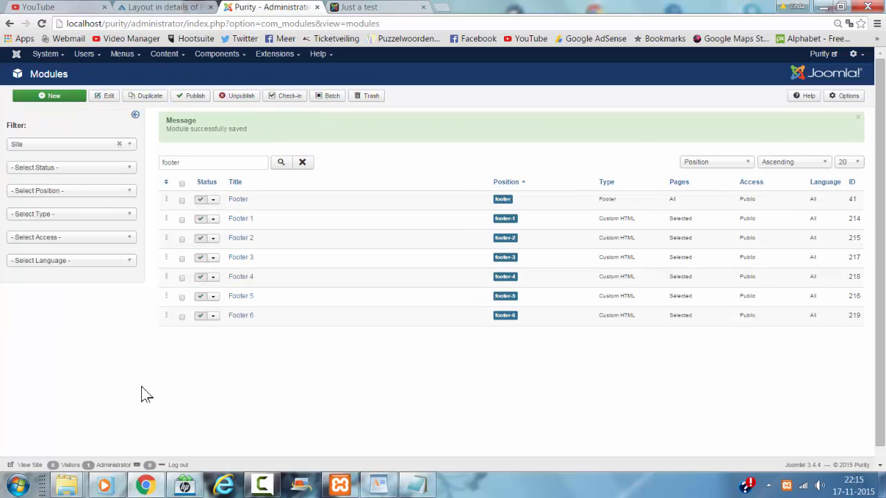
Step: Assign the Footer 6 module to the Home and Just a test menu items, and save and close it
left_click(230, 320)
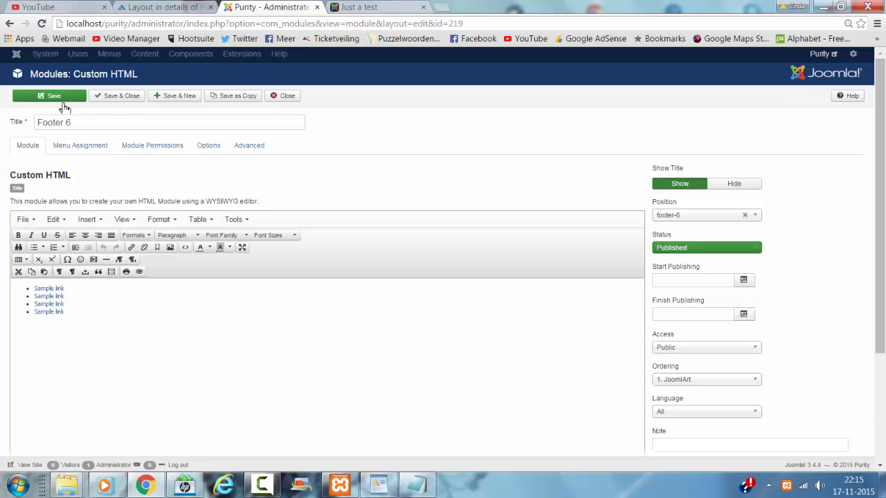
left_click(98, 146)
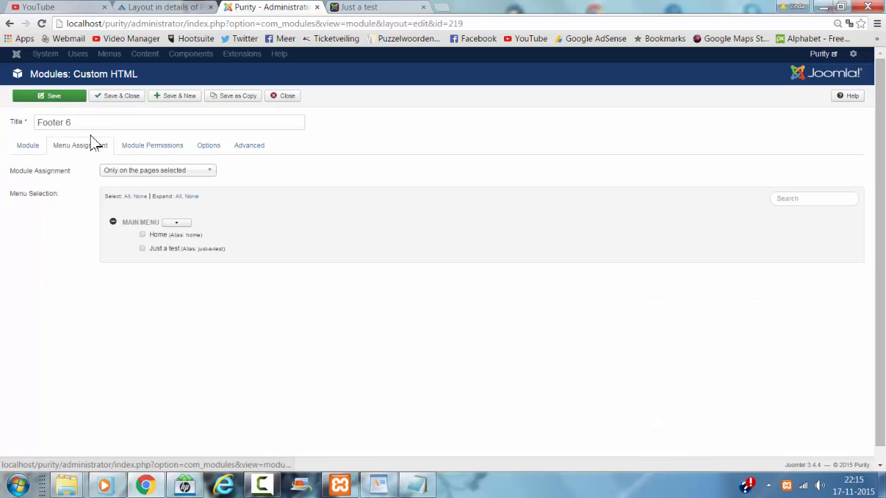
left_click(142, 248)
left_click(142, 234)
left_click(107, 97)
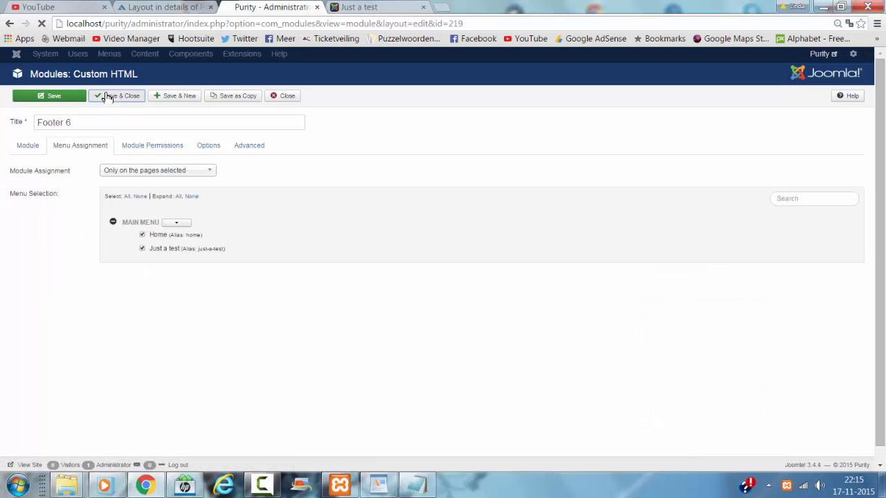
Step: Reload the Just a test page on the site and check which footer modules are displayed below the article
left_click(349, 12)
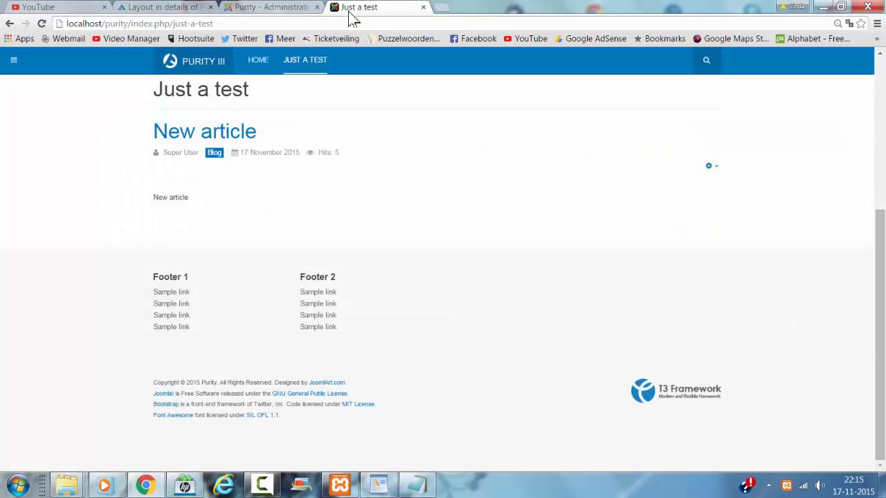
left_click(344, 23)
key("Return")
scroll(333, 104, "down", 3)
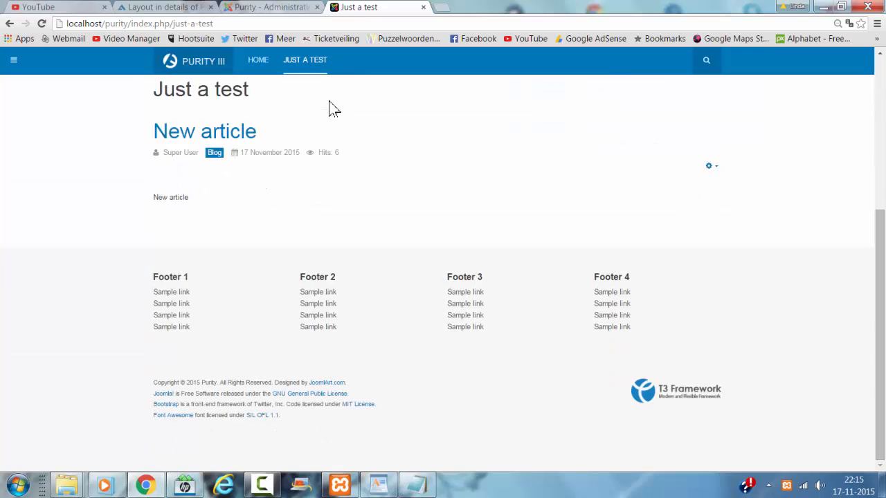
scroll(329, 101, "up", 2)
scroll(329, 101, "down", 2)
Step: Review the JoomlArt layout documentation, comparing the Corporate layout's footer positions and reading its menu settings and the Magazine layout settings
left_click(146, 7)
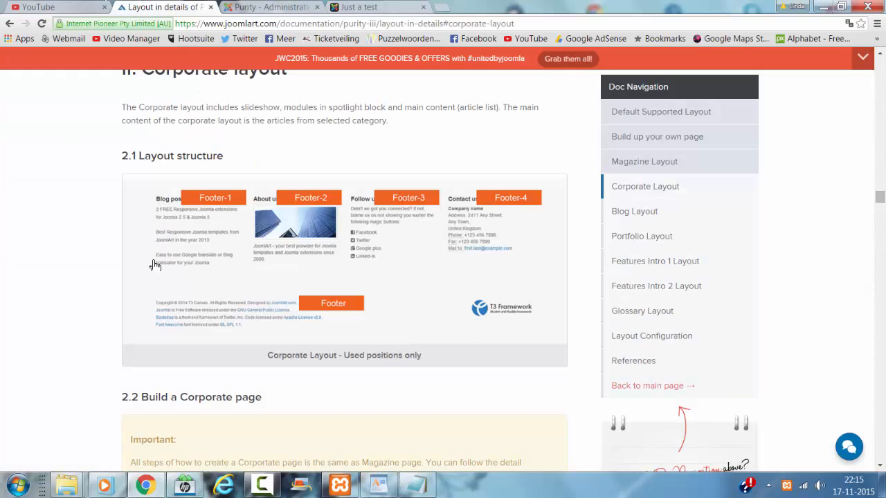
scroll(152, 264, "down", 2)
scroll(233, 233, "up", 2)
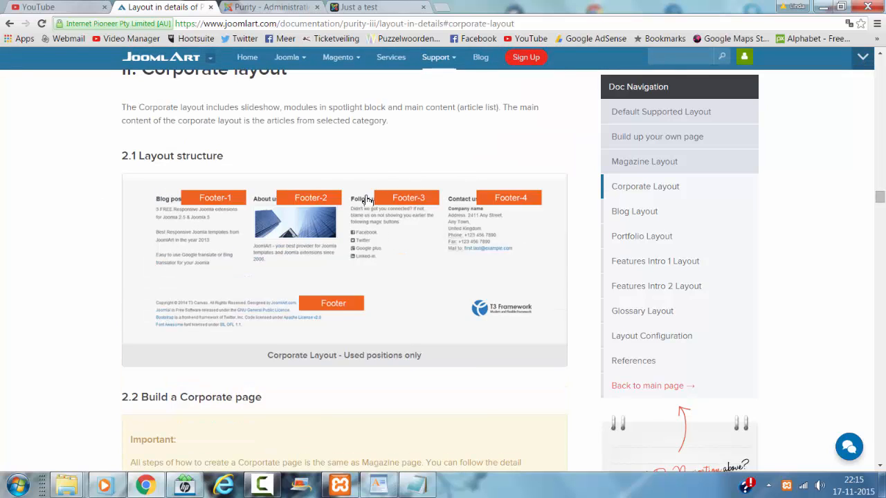
scroll(554, 170, "down", 5)
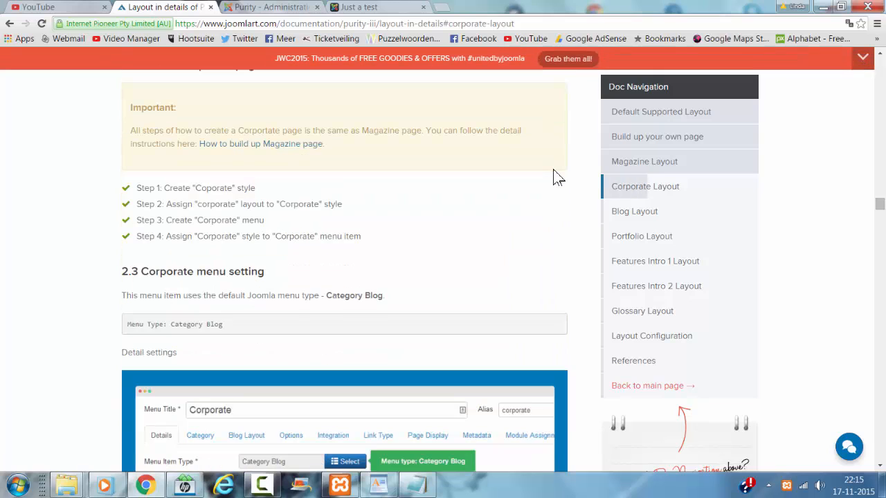
scroll(558, 160, "down", 2)
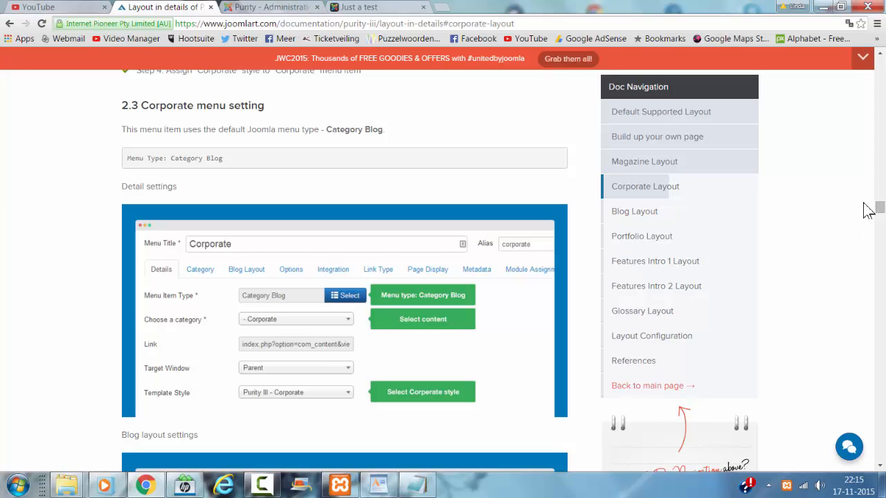
left_click_drag(875, 213, 861, 171)
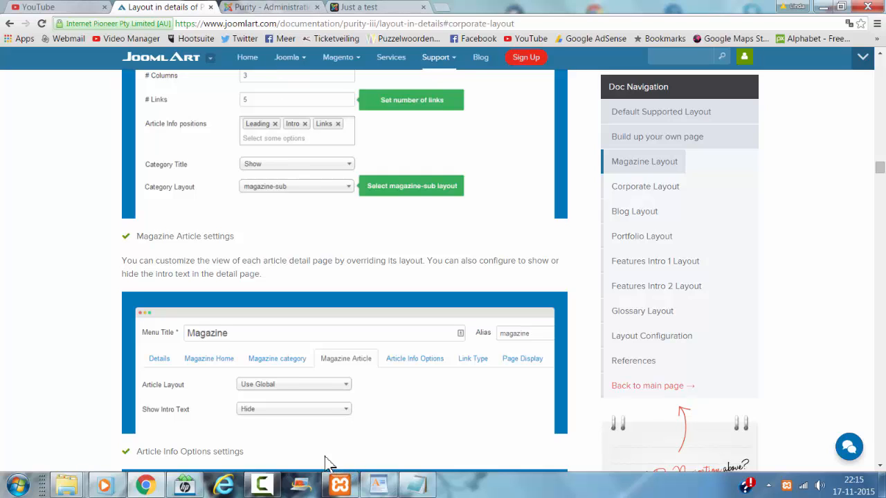
mouse_move(259, 489)
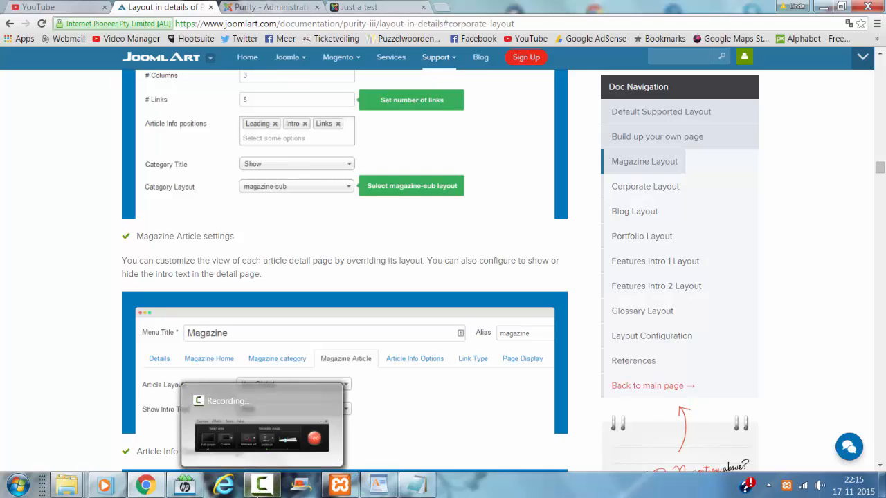